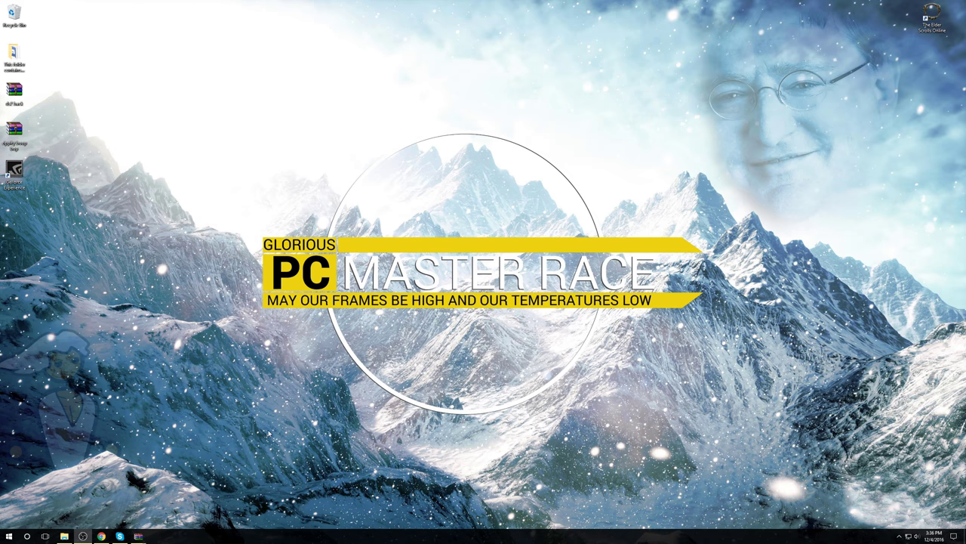
Open the "move to desktop, CEMU" folder inside ROMs on Local Disk (D:) and enlarge its window.
left_click(234, 195)
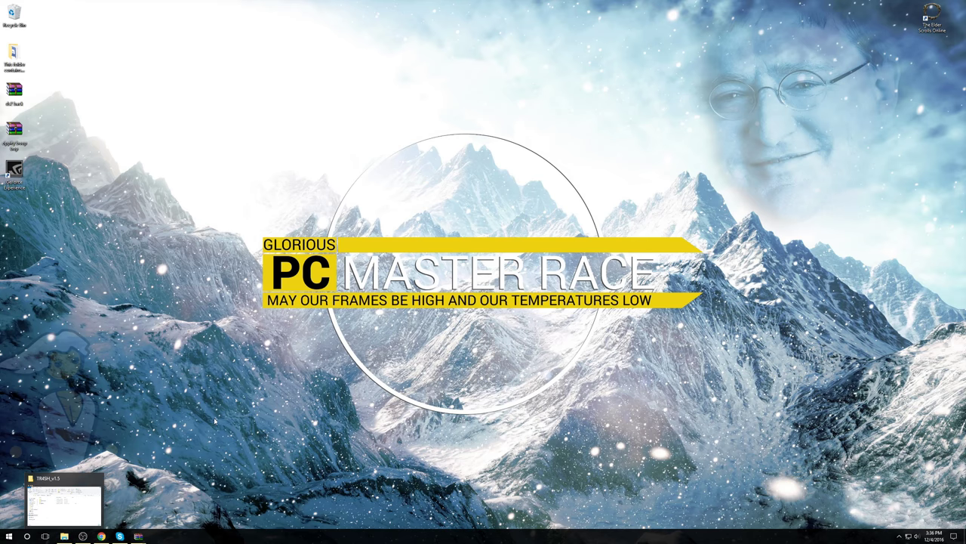
left_click(64, 536)
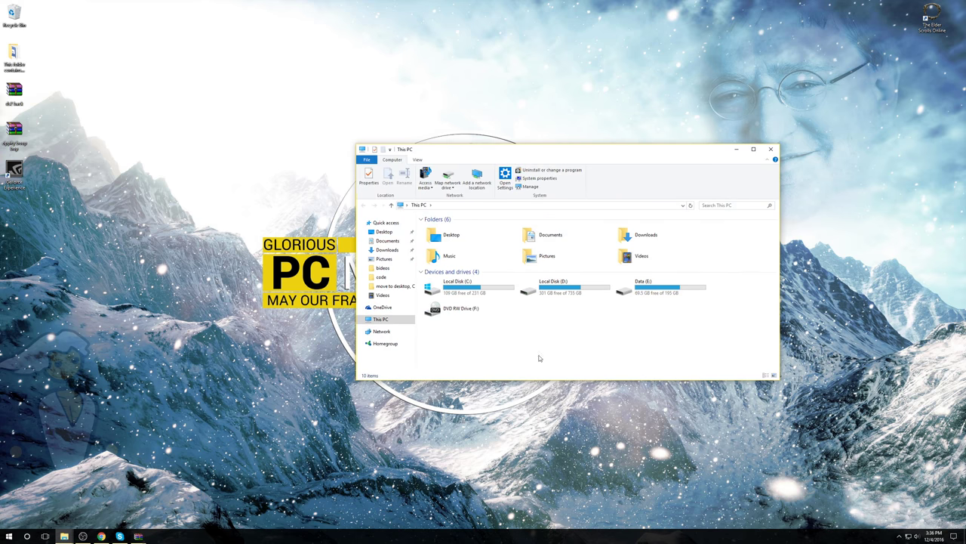
double_click(559, 293)
double_click(448, 239)
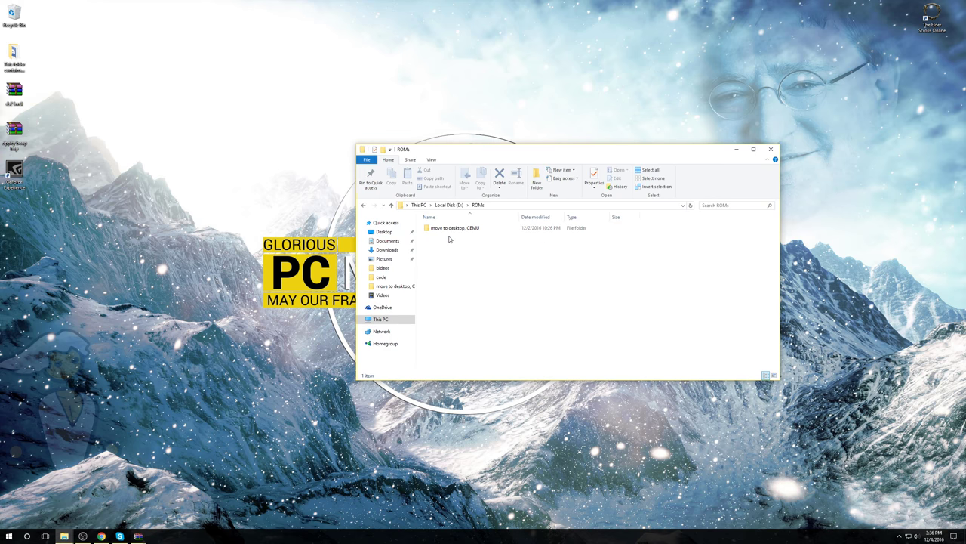
double_click(453, 228)
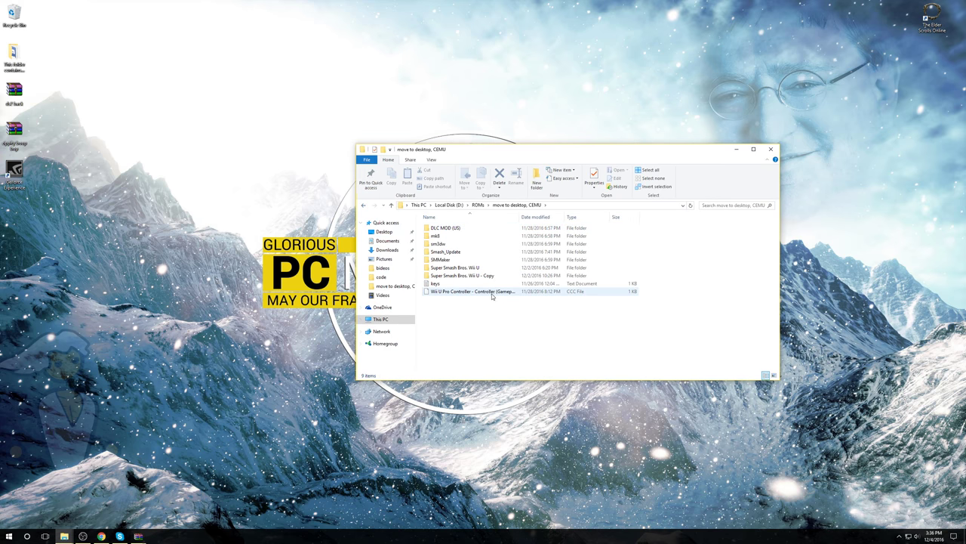
left_click(471, 268)
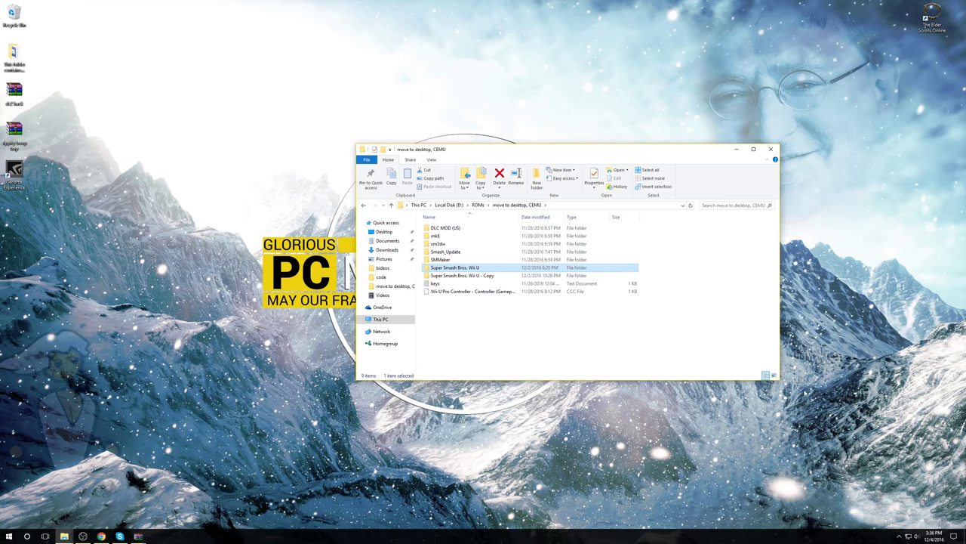
left_click_drag(778, 378, 848, 433)
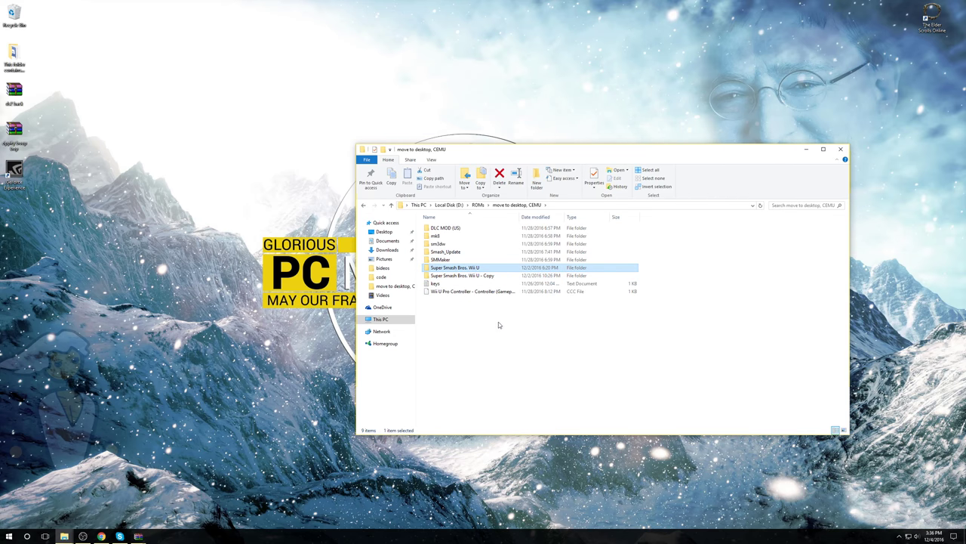
Point out the Super Smash Bros. Wii U folder and its copy, and minimize the folder window.
left_click(481, 277)
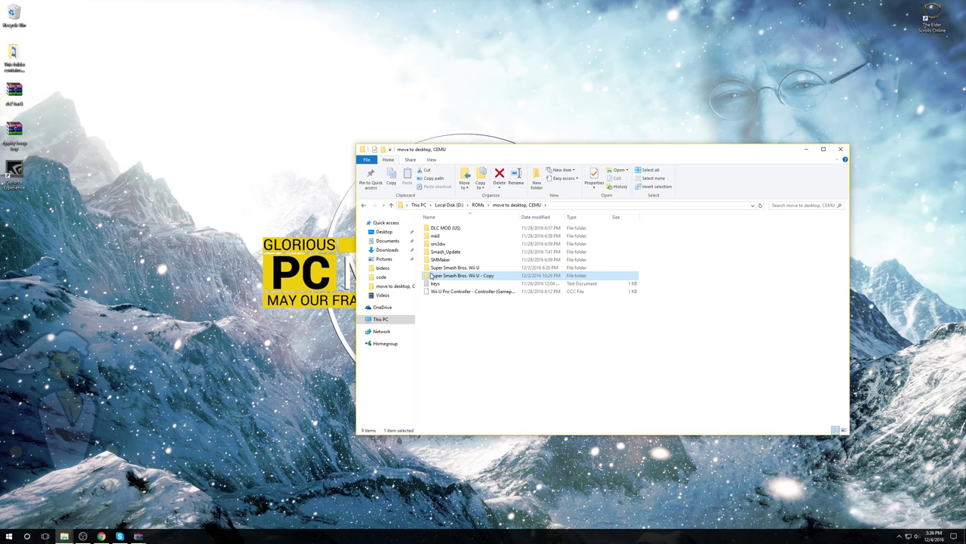
left_click(581, 358)
left_click(493, 261)
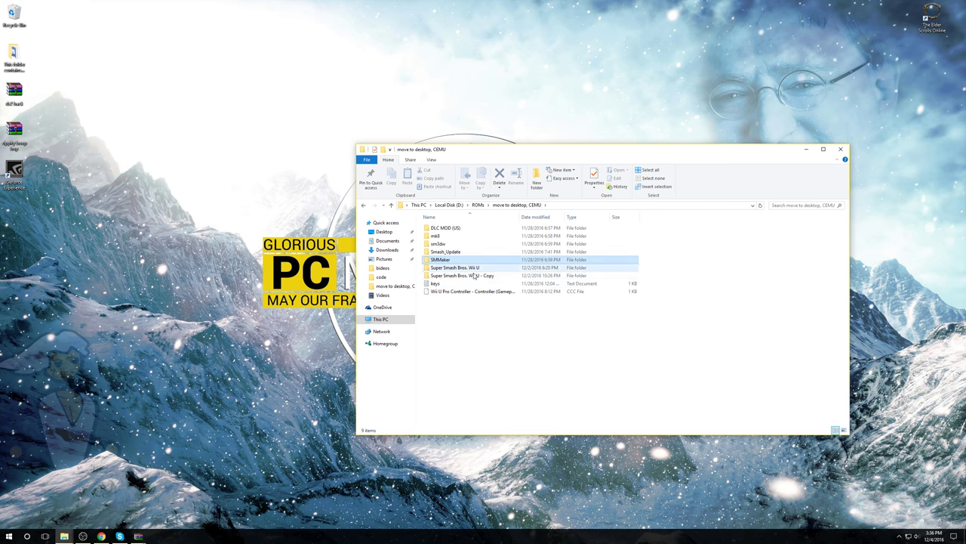
left_click(506, 332)
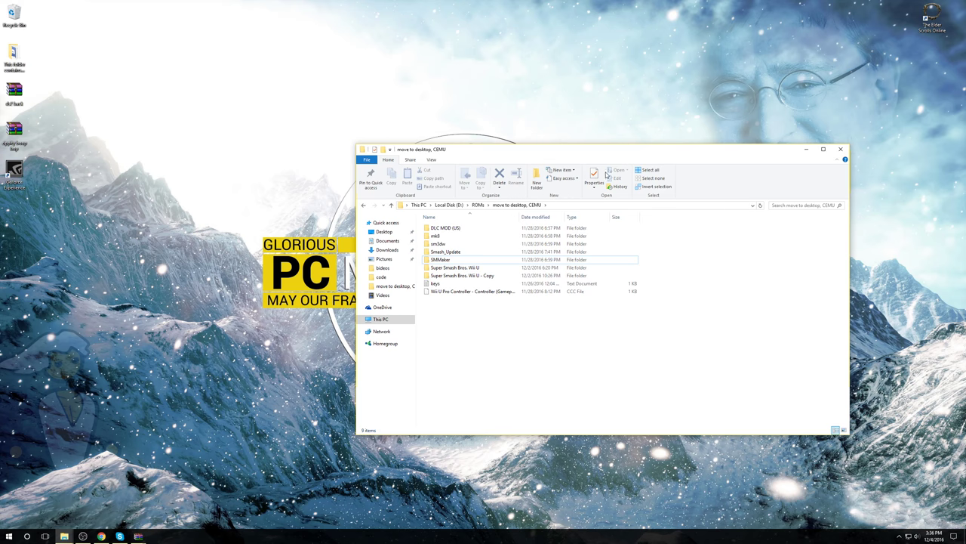
left_click_drag(554, 148, 327, 94)
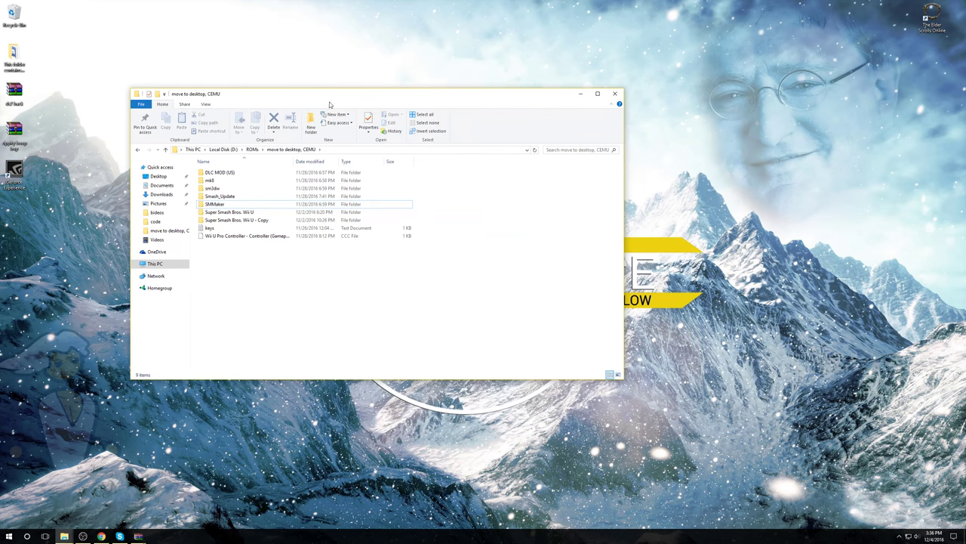
left_click(247, 221)
left_click(417, 263)
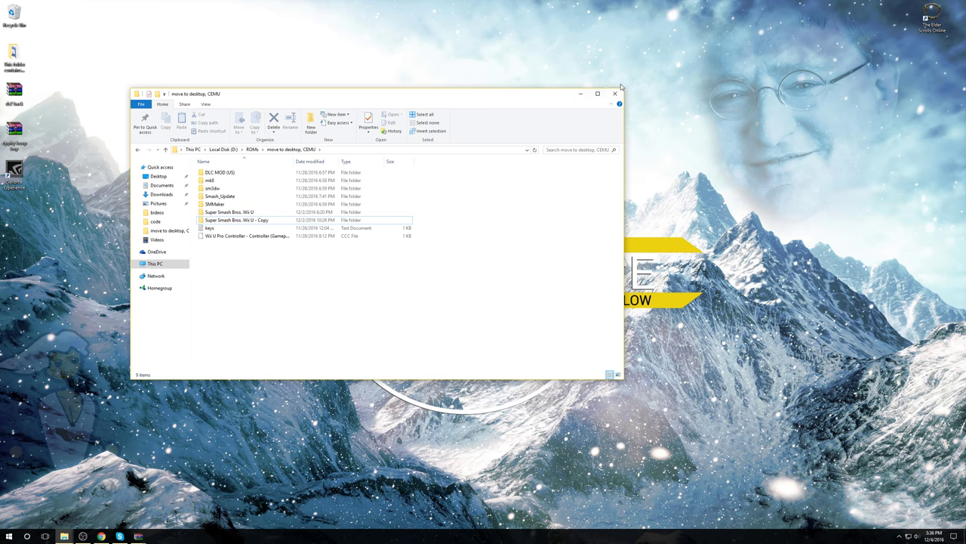
left_click(577, 95)
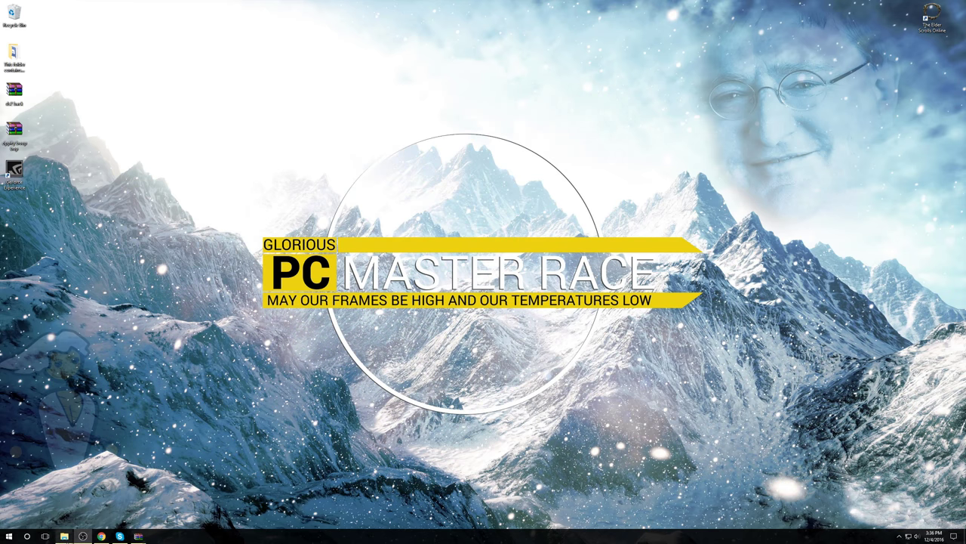
Bring up the TR4SH_v1.5 mod folder window and move it to the middle of the desktop.
mouse_move(64, 534)
left_click(57, 483)
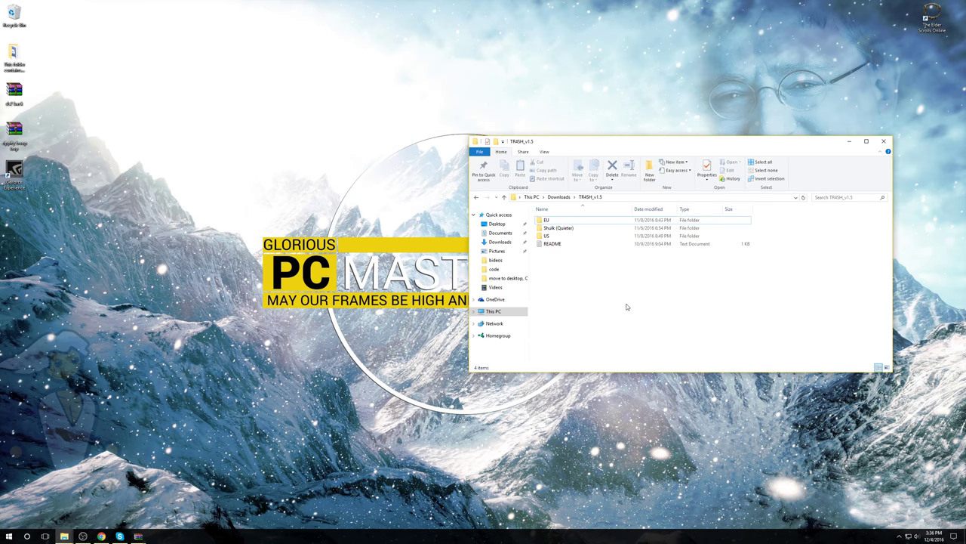
left_click_drag(537, 150, 293, 199)
left_click_drag(417, 193, 400, 135)
left_click_drag(408, 283, 374, 197)
left_click(401, 289)
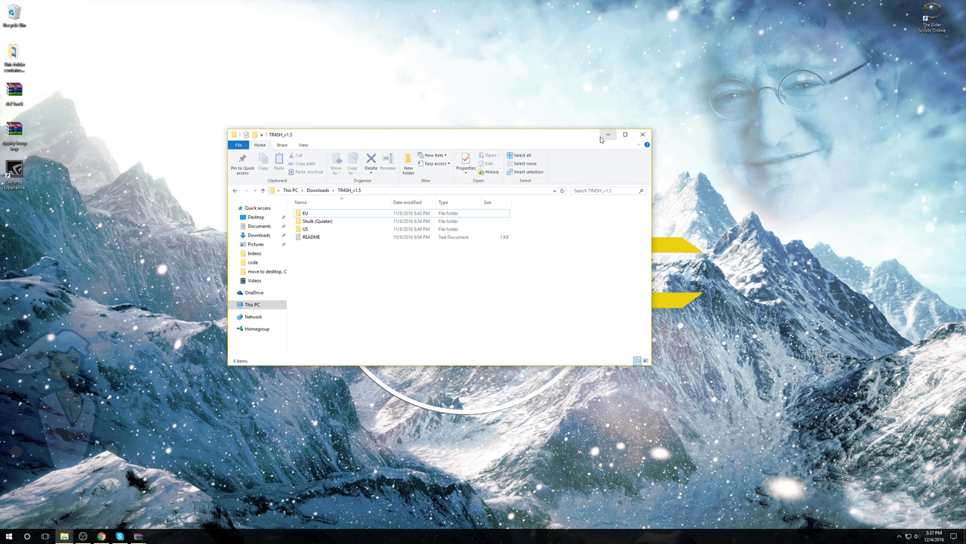
left_click_drag(303, 136, 444, 112)
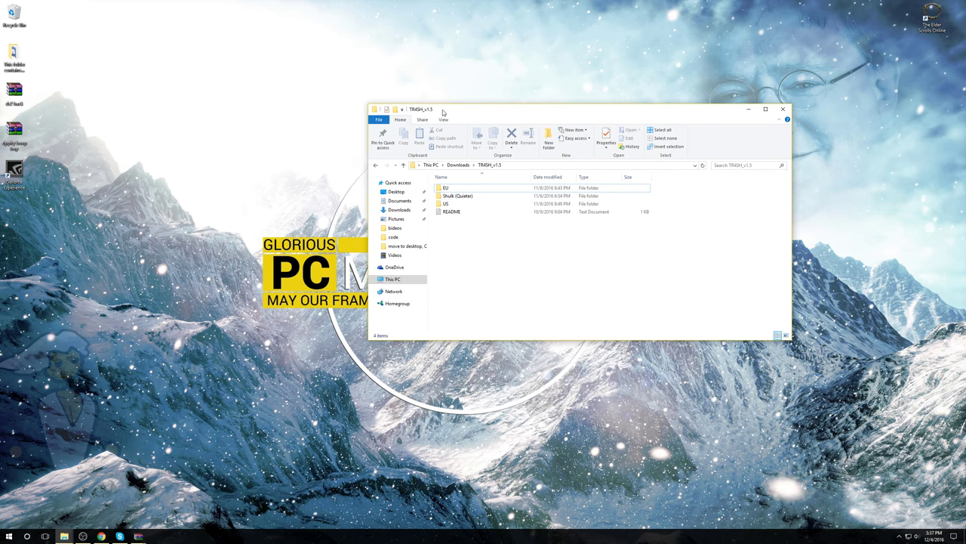
Switch to Chrome, search for "gamebanana", view the gamebanana.com home page and close the browser.
left_click(101, 537)
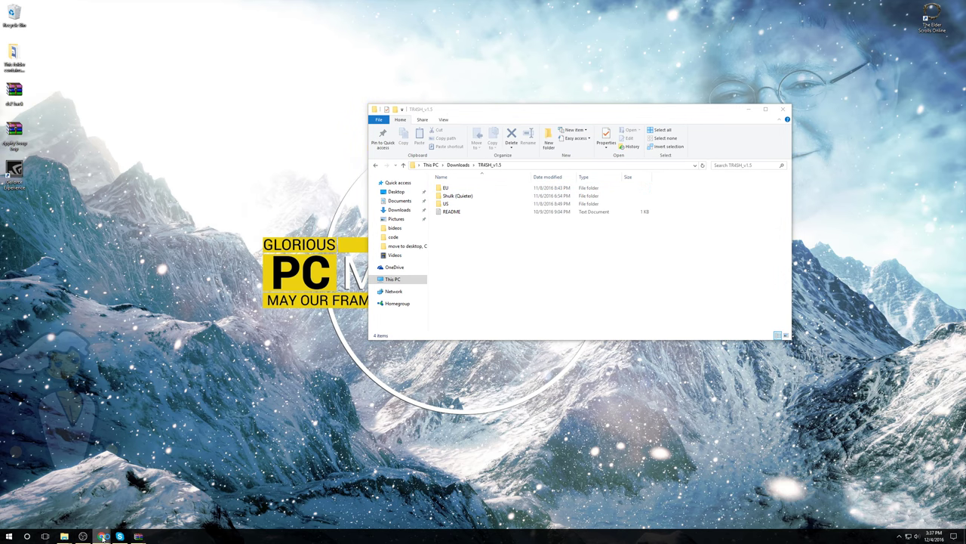
left_click_drag(234, 81, 496, 81)
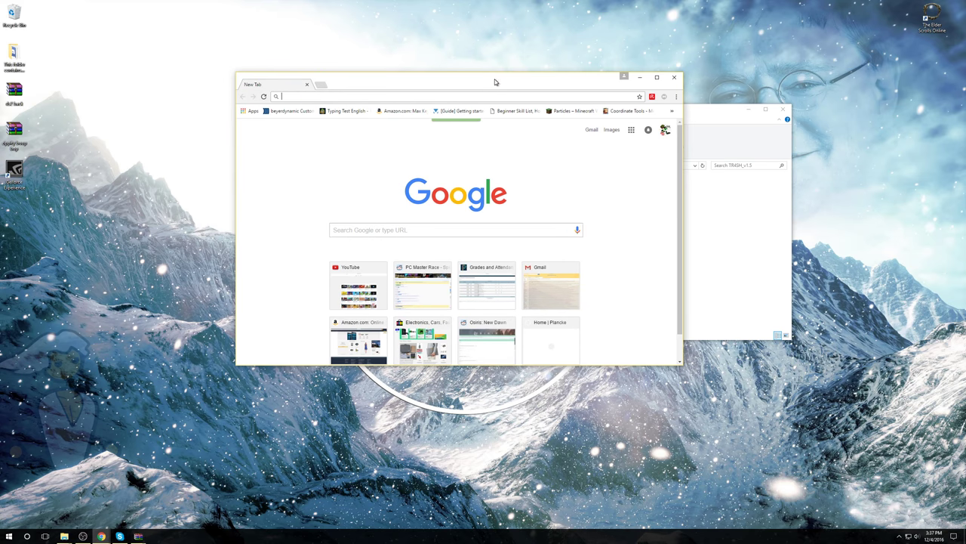
type("gamebanana")
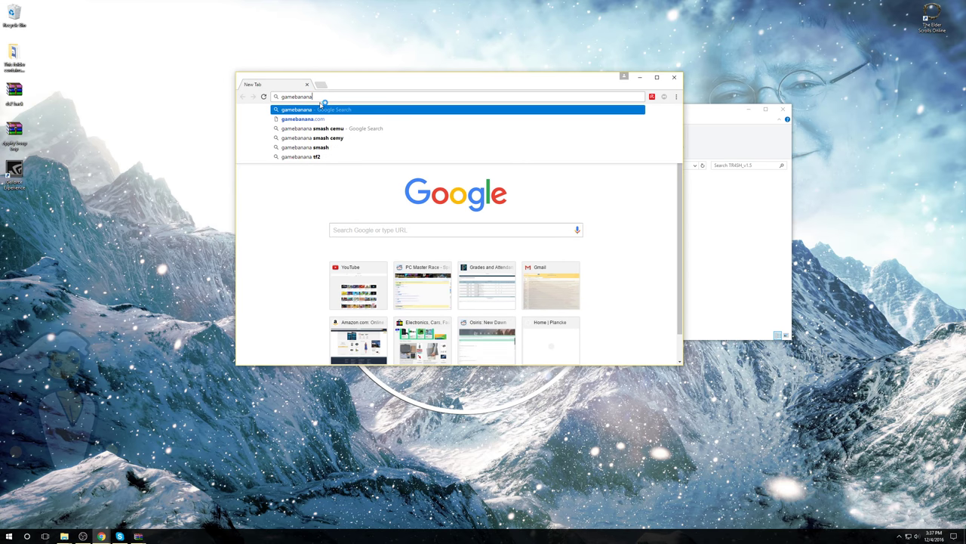
key("Return")
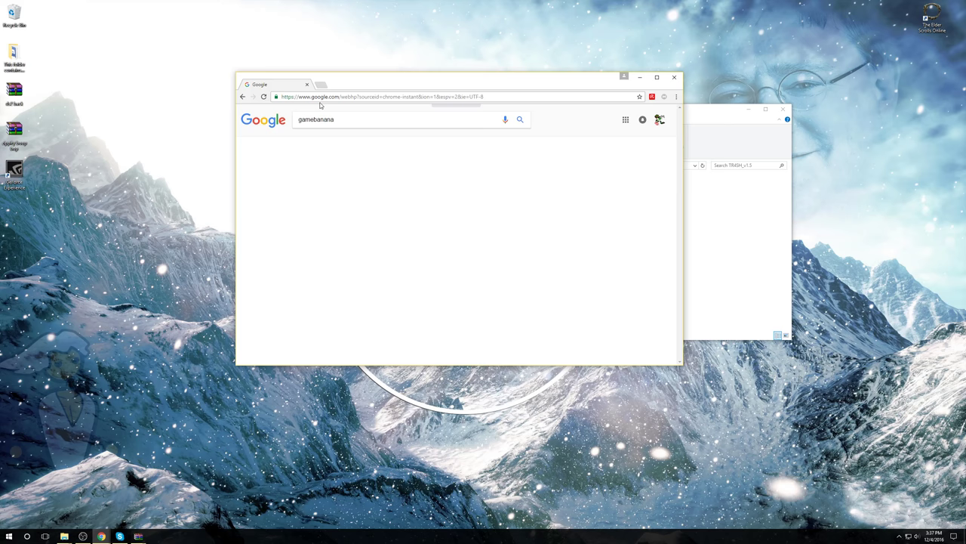
left_click(341, 175)
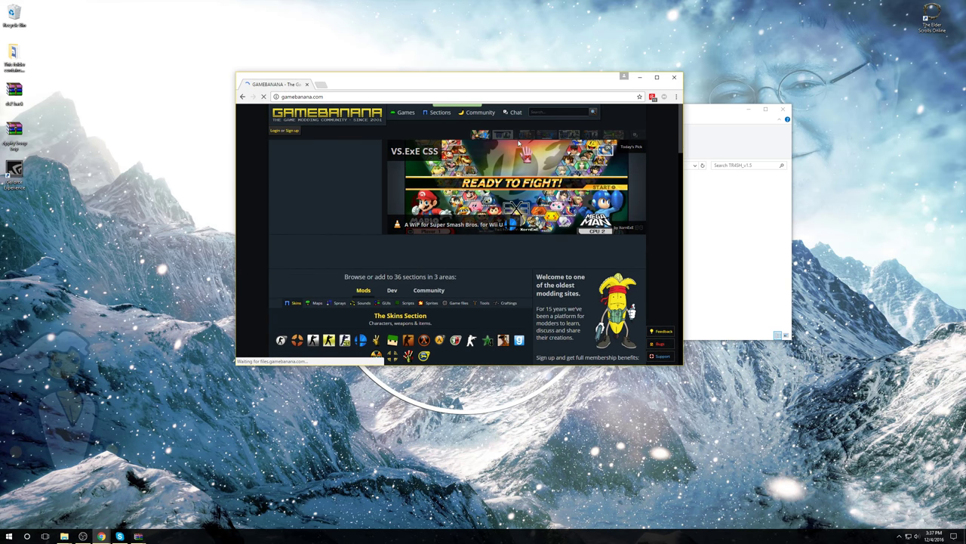
left_click(674, 77)
left_click_drag(465, 247, 474, 188)
left_click(533, 262)
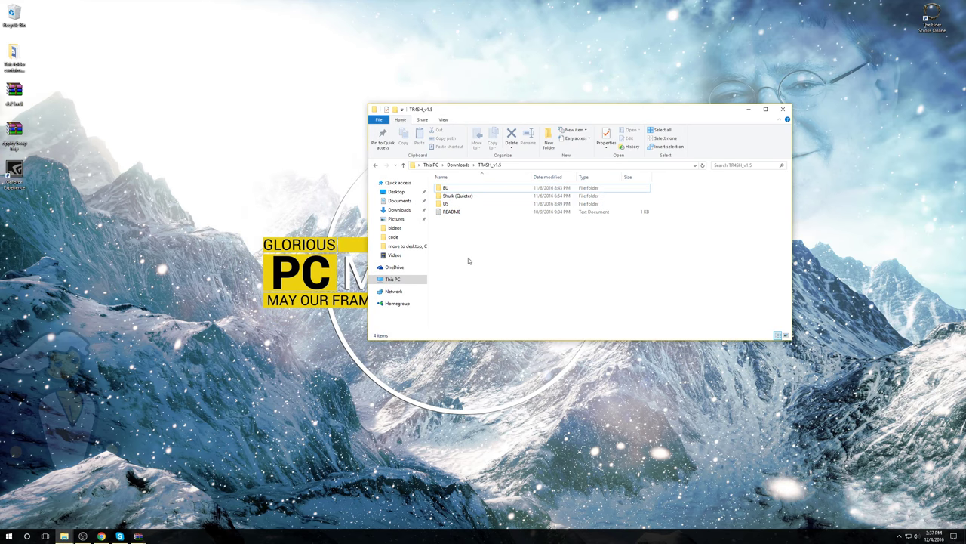
left_click(466, 211)
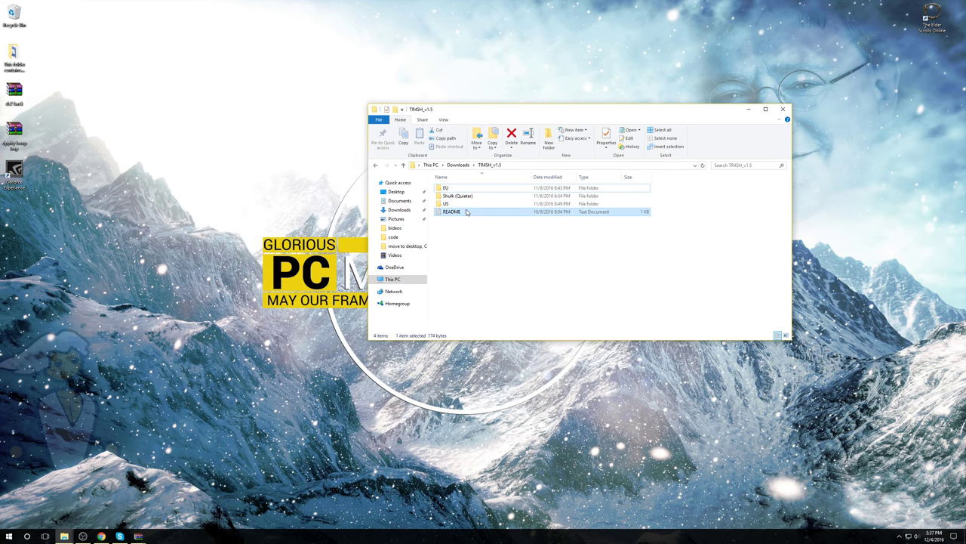
left_click(466, 268)
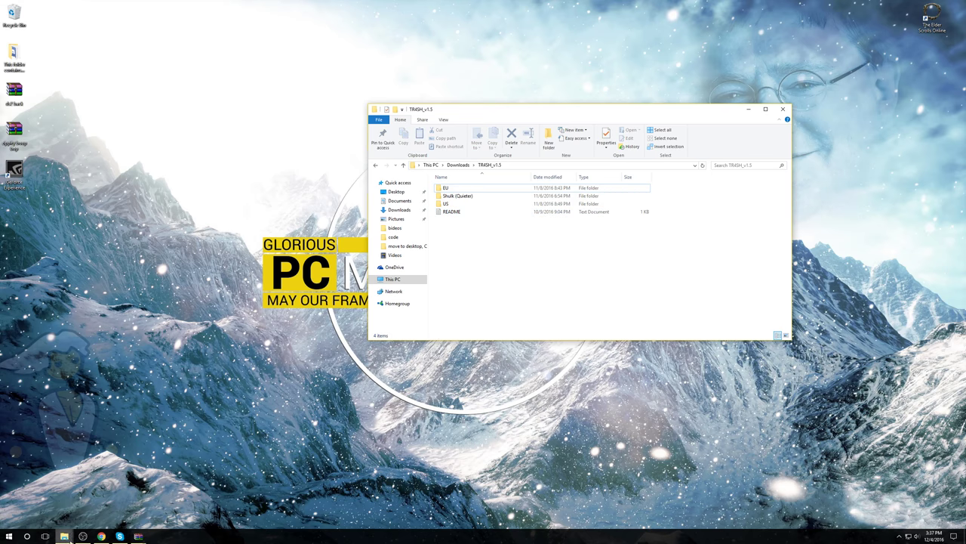
Switch to WinRAR, close the tr4sh_v15.rar archive window and bring up Sm4sh Modding Pack.zip.
left_click(138, 536)
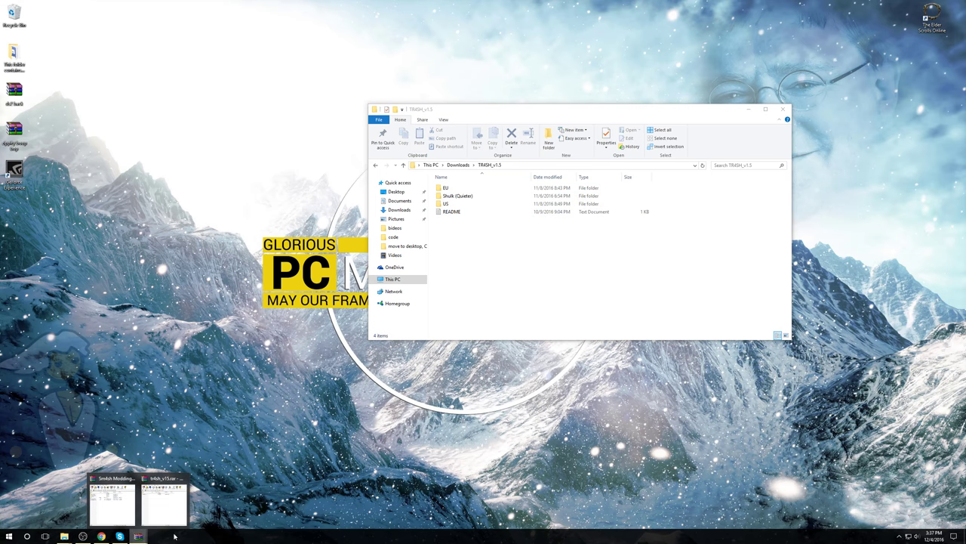
left_click(183, 478)
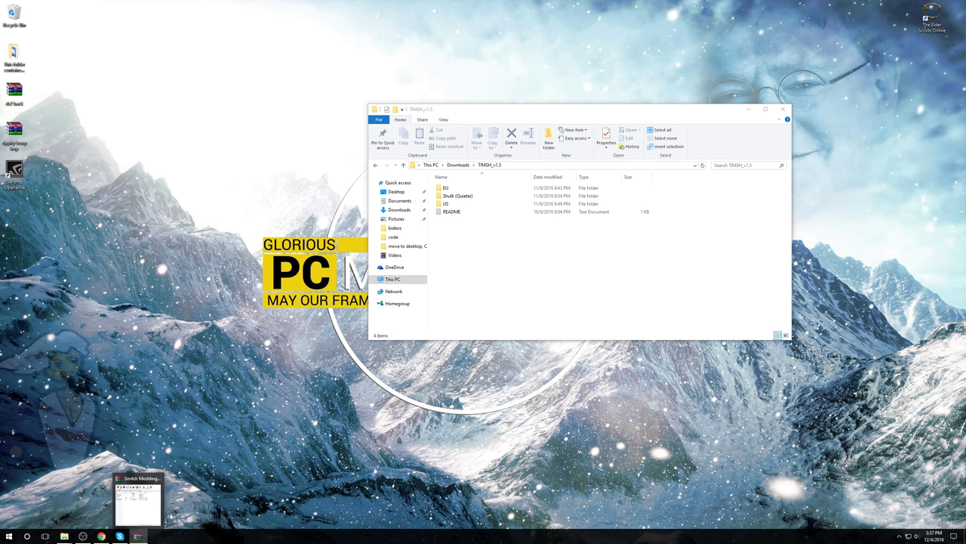
left_click(140, 499)
left_click_drag(226, 123, 572, 100)
double_click(572, 100)
Restore the Sm4sh Modding Pack.zip window to a smaller size and place it beside the TR4SH_v1.5 folder window.
left_click_drag(93, 165, 60, 52)
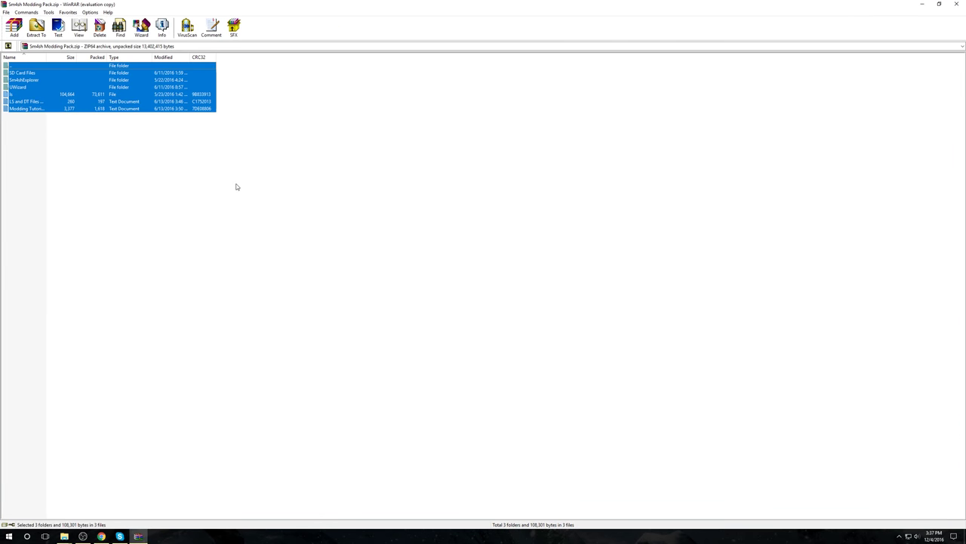
left_click(235, 183)
left_click_drag(219, 4, 608, 103)
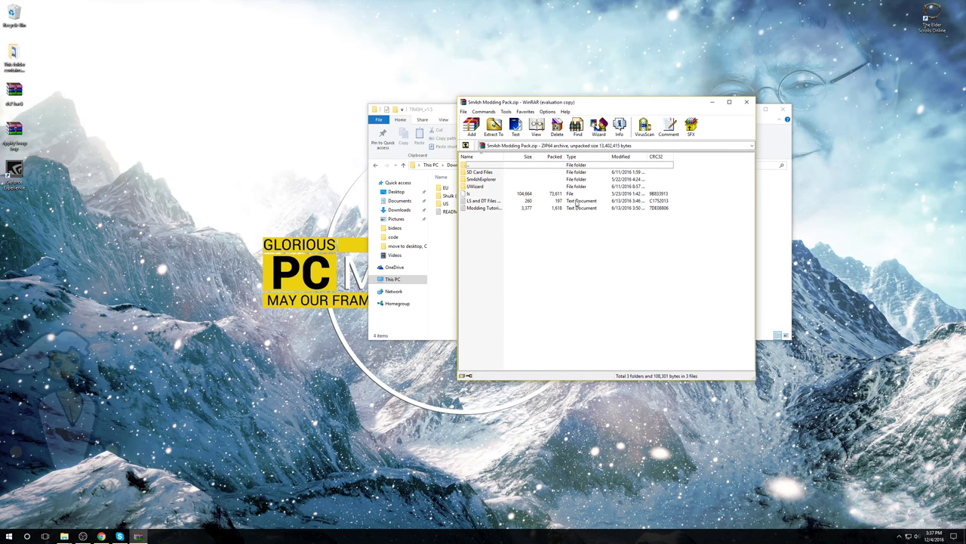
key("ctrl+a")
left_click(535, 259)
left_click_drag(516, 252, 569, 219)
left_click_drag(553, 96, 790, 86)
Bring back the "move to desktop, CEMU" window and open the nested Super Smash Bros. Wii U folder containing the game files.
left_click(64, 536)
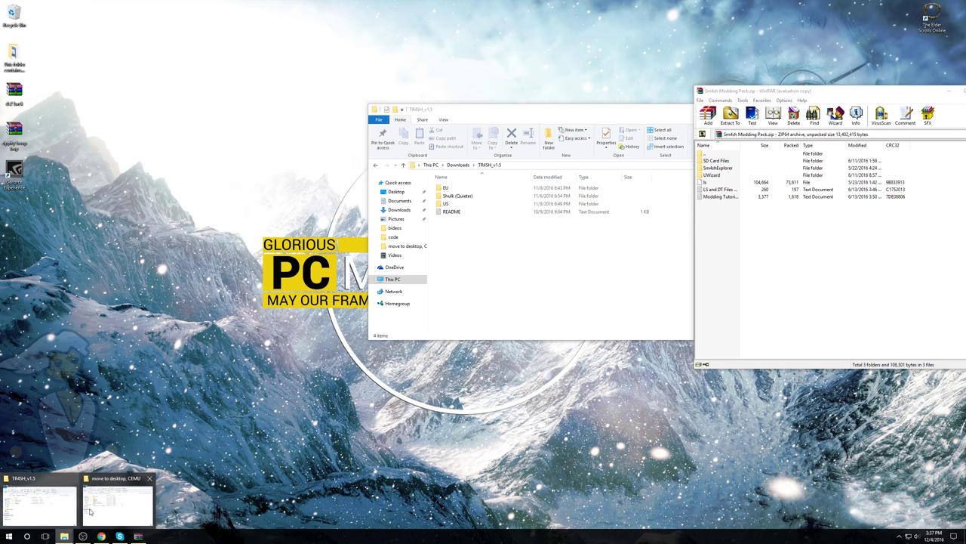
left_click(131, 491)
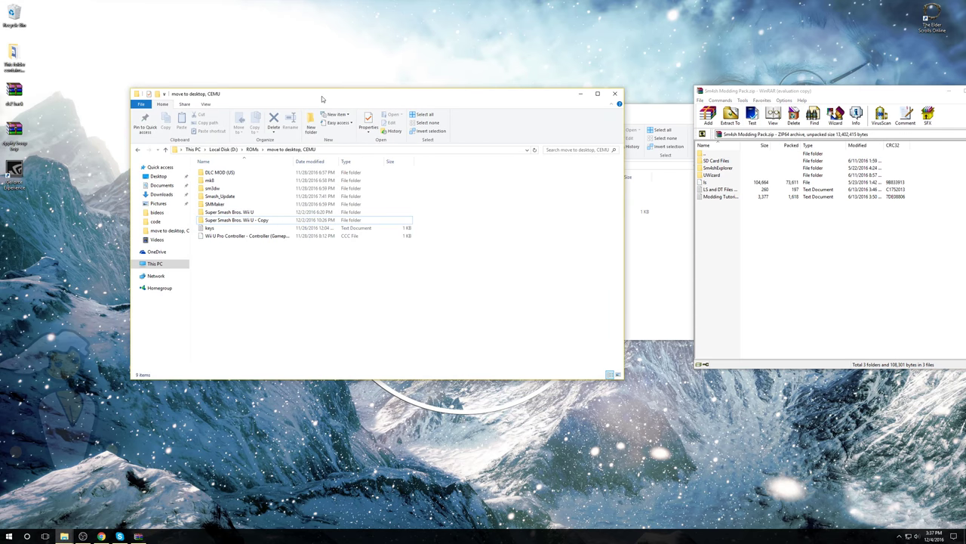
left_click_drag(322, 99, 308, 149)
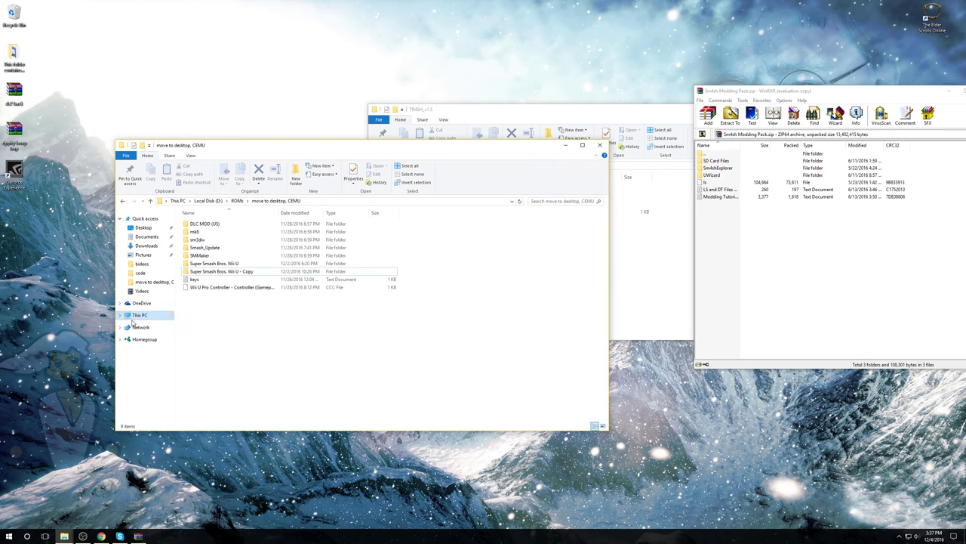
double_click(225, 264)
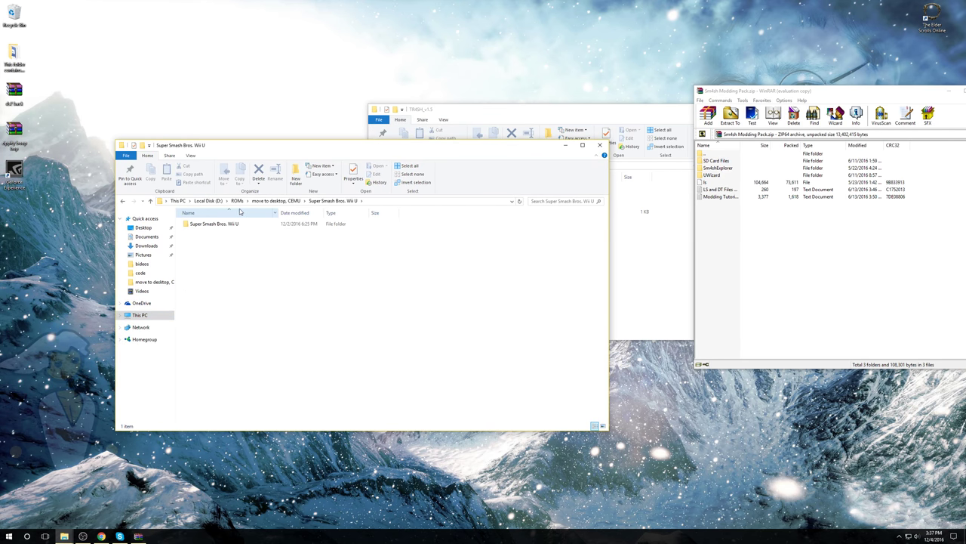
double_click(214, 225)
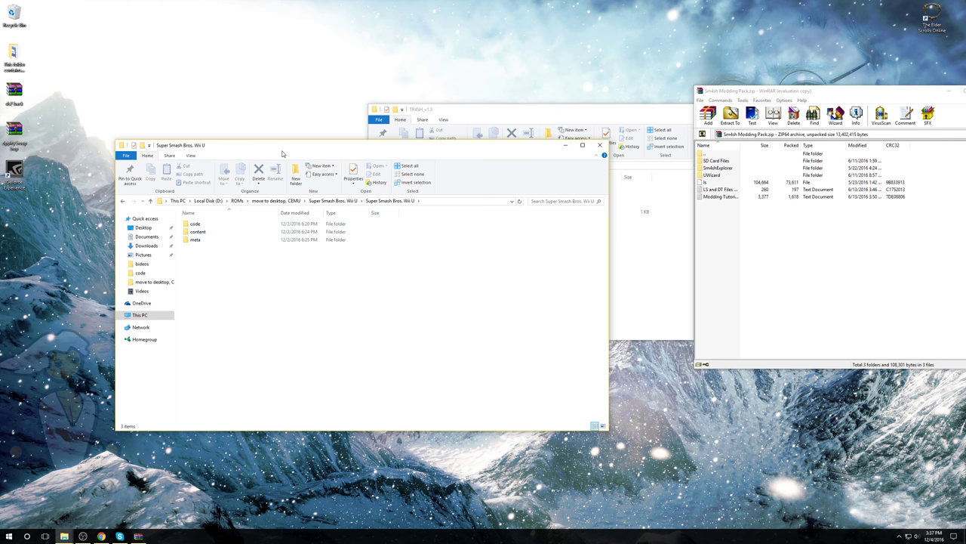
Point out the content and meta folders of the game, and minimize the Super Smash Bros. Wii U folder window.
left_click_drag(283, 149, 317, 106)
left_click_drag(271, 235, 321, 189)
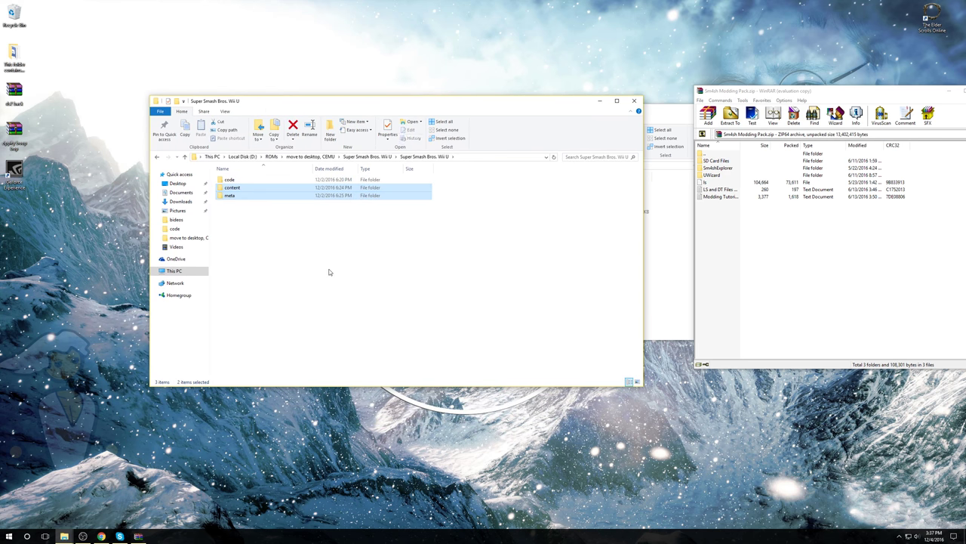
left_click(329, 272)
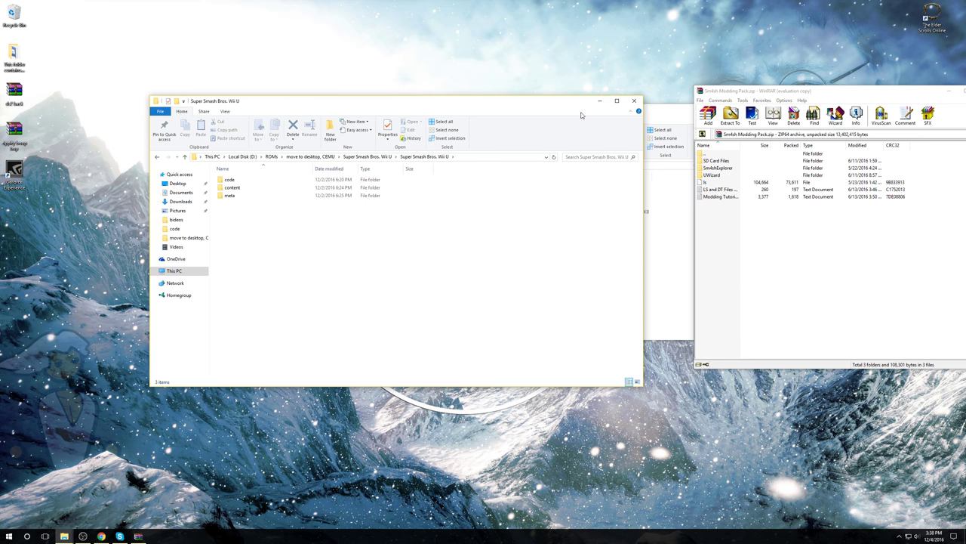
left_click(598, 102)
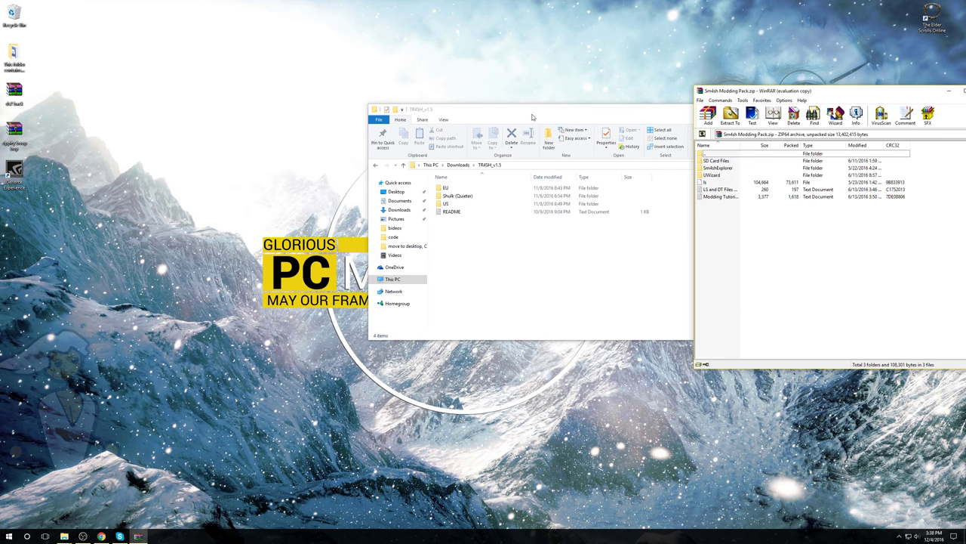
Arrange the TR4SH_v1.5 folder window and the Sm4sh Modding Pack.zip archive window side by side.
left_click_drag(532, 117, 220, 106)
left_click_drag(243, 228, 307, 251)
left_click_drag(749, 91, 552, 76)
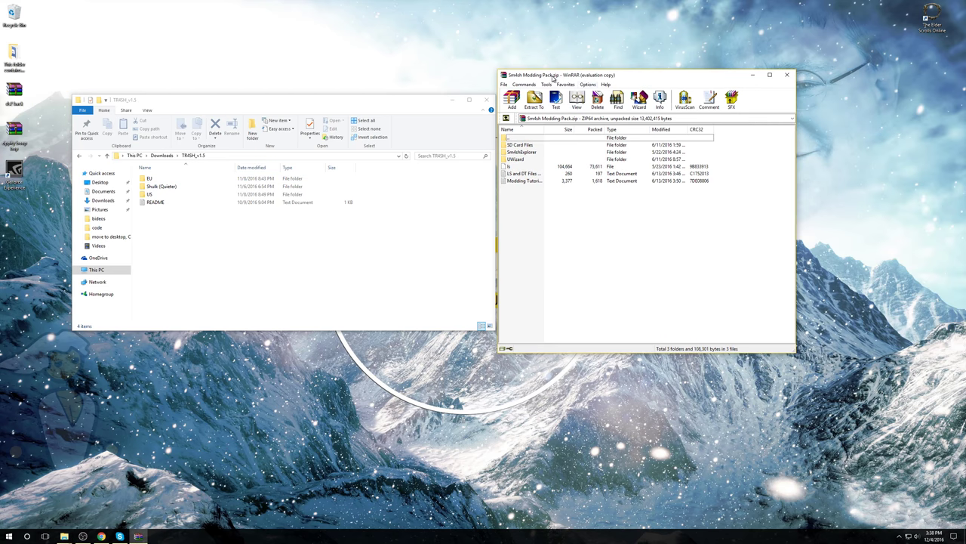
mouse_move(619, 238)
left_mouse_down()
mouse_move(534, 126)
mouse_move(625, 238)
left_mouse_up()
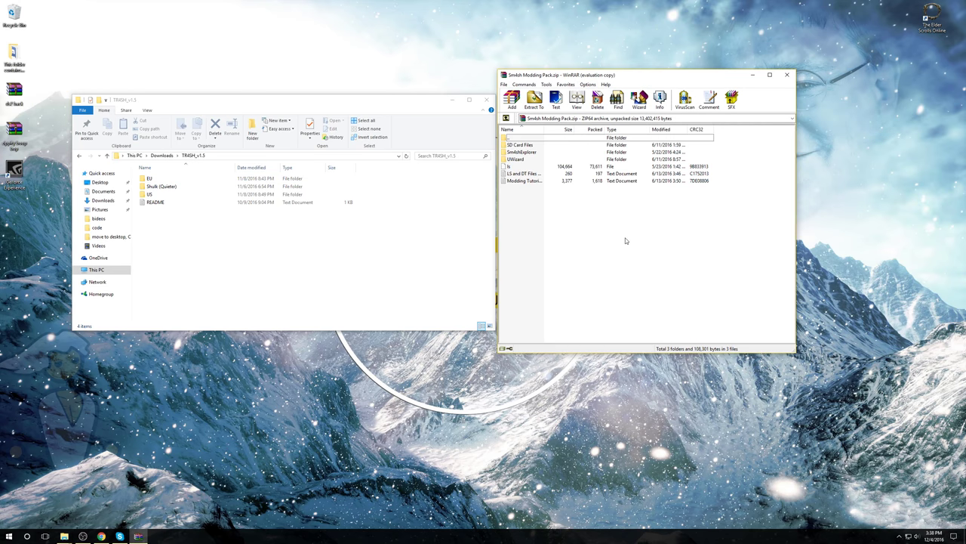
Open the Sm4shExplorer folder inside Sm4sh Modding Pack.zip and launch the Sm4shFileExplorer application.
double_click(527, 152)
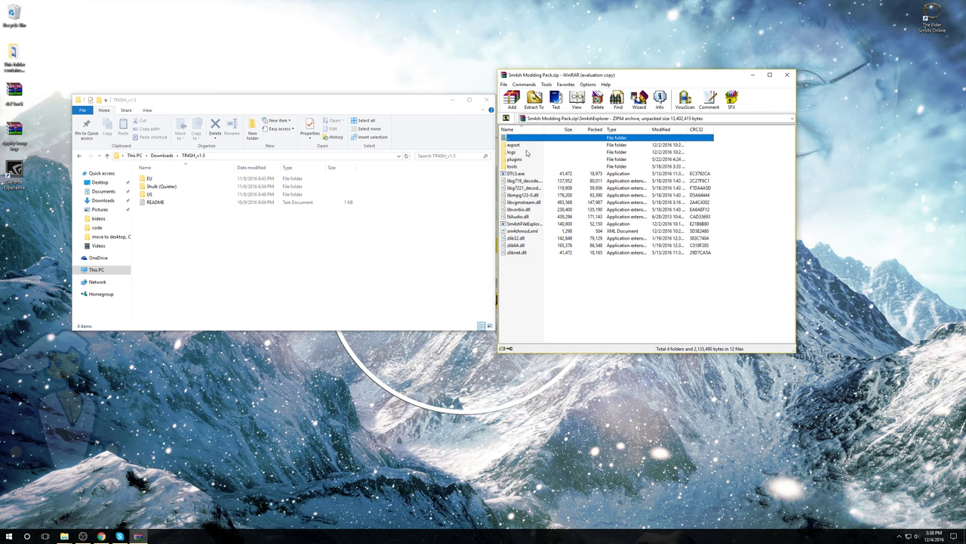
left_click(518, 275)
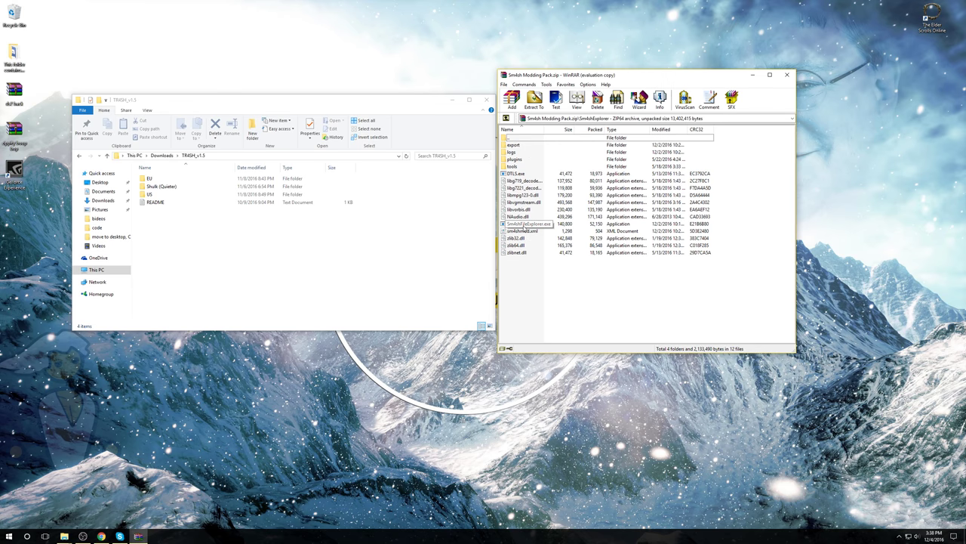
left_click(526, 227)
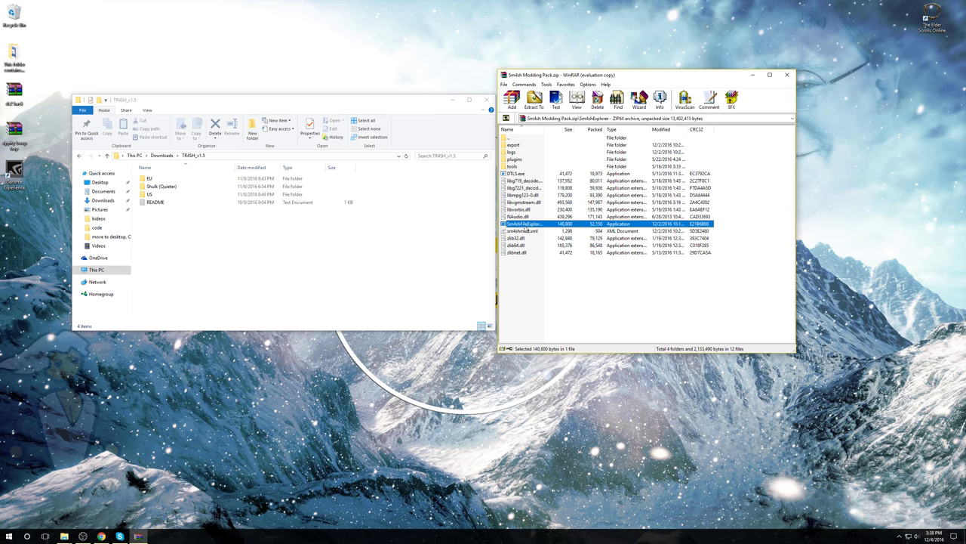
left_click(559, 299)
left_click(543, 225)
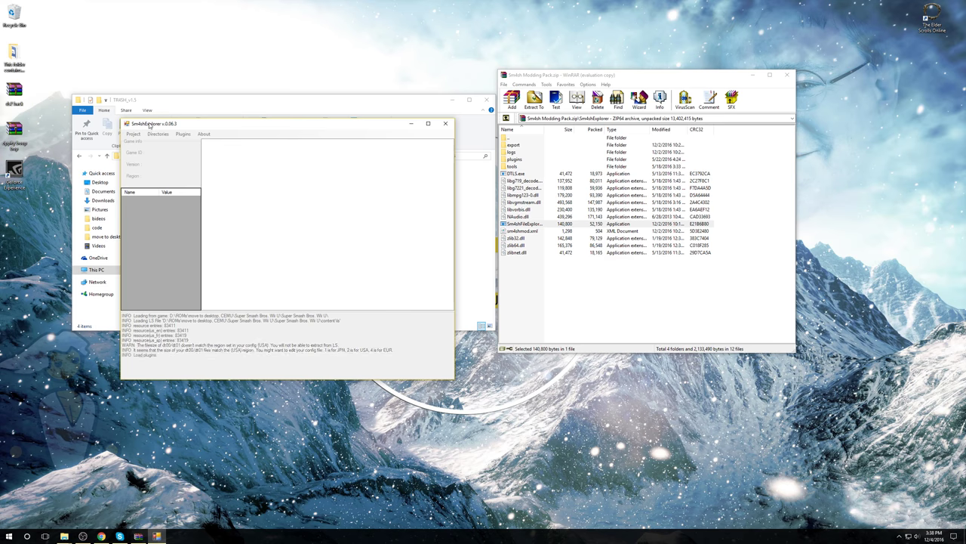
Place the Sm4shExplorer window in the middle of the desktop and enlarge it.
left_click_drag(149, 126, 392, 3)
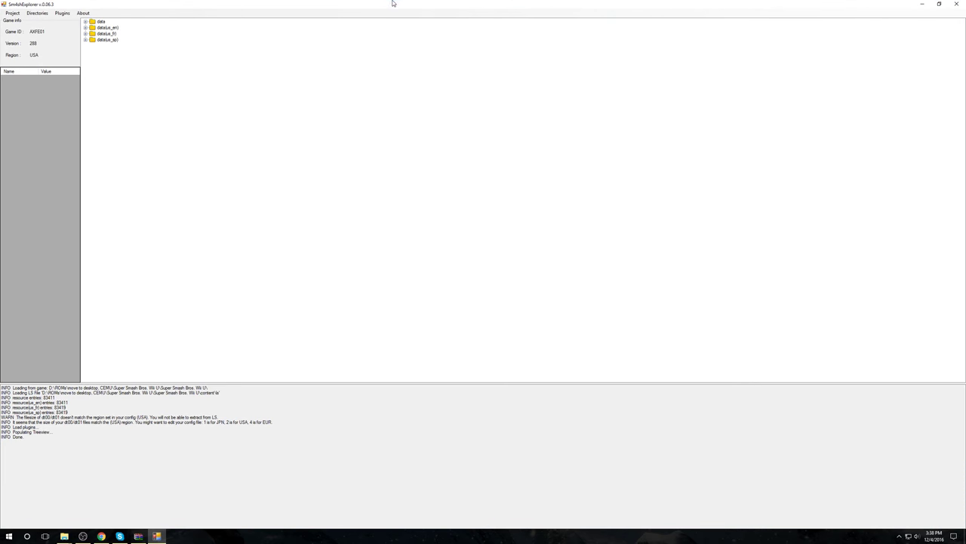
left_click_drag(308, 3, 462, 105)
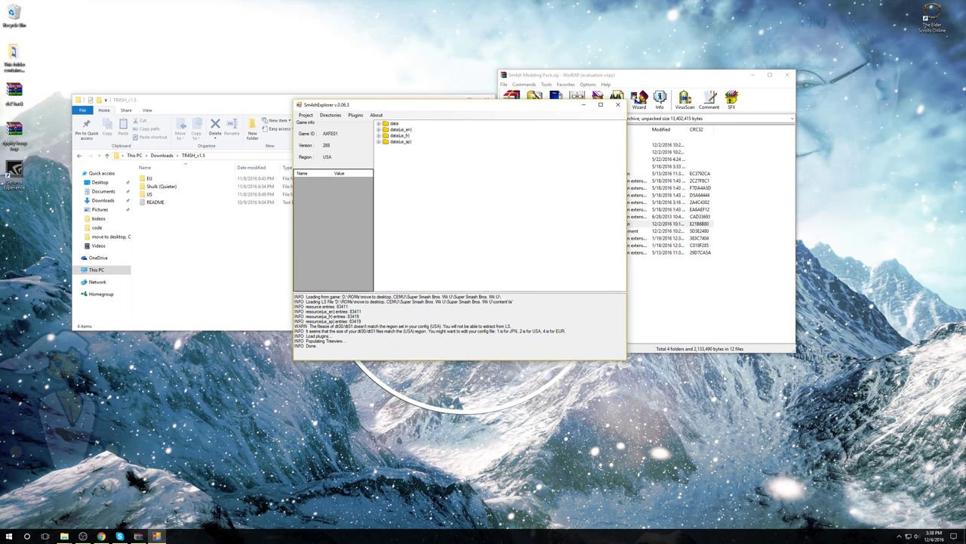
left_click_drag(626, 360, 731, 448)
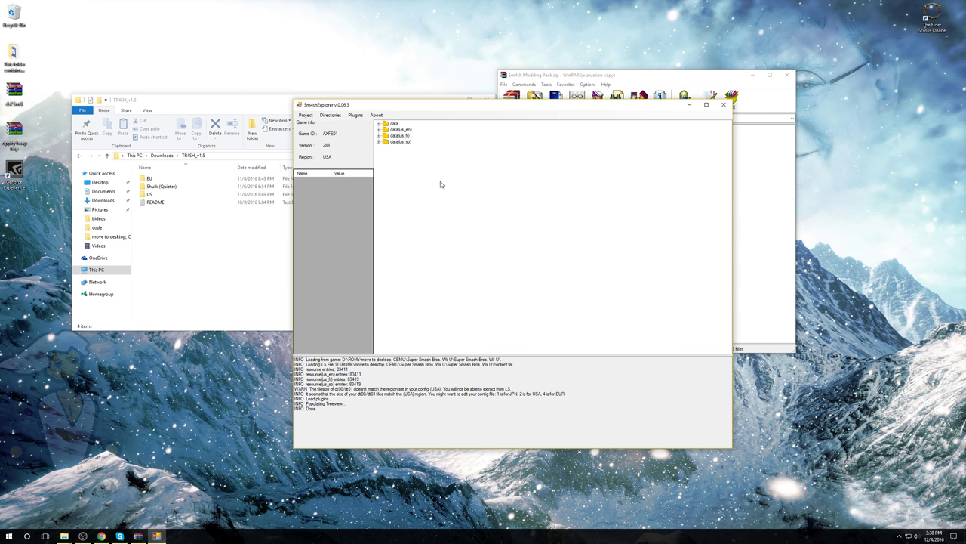
Bring up the Super Smash Bros. Wii U game folder, show its parent folder, and minimize the window.
mouse_move(64, 535)
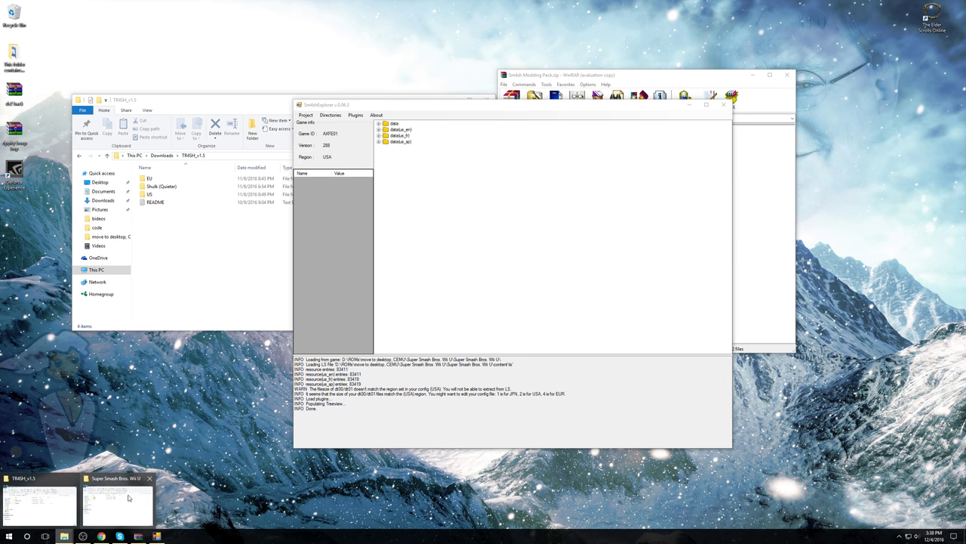
left_click(129, 499)
left_click_drag(251, 253, 243, 175)
left_click(285, 234)
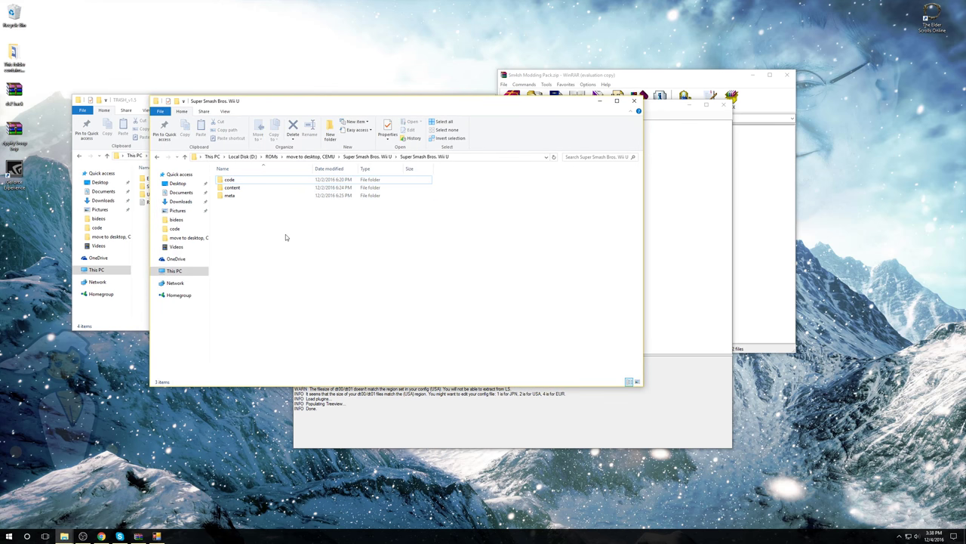
left_click(157, 157)
left_click(259, 190)
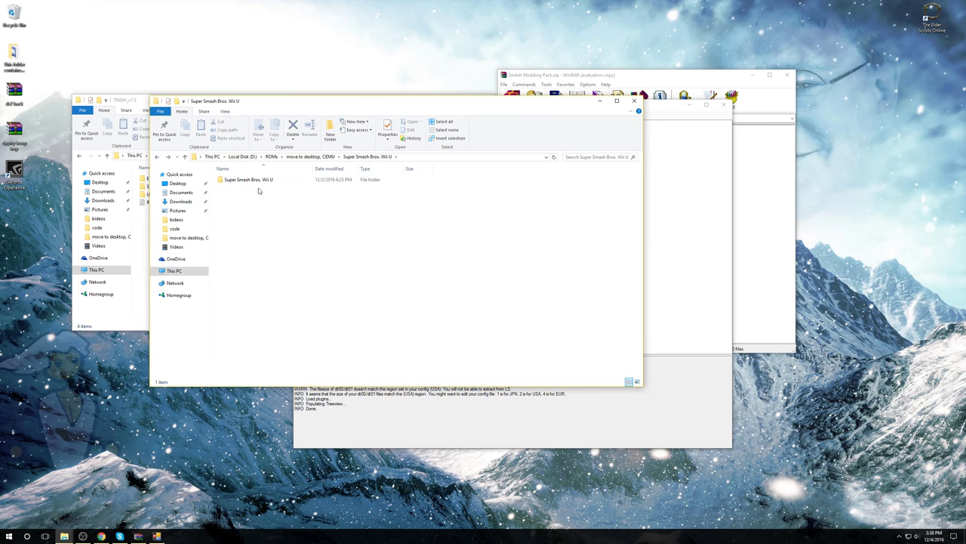
left_click(601, 100)
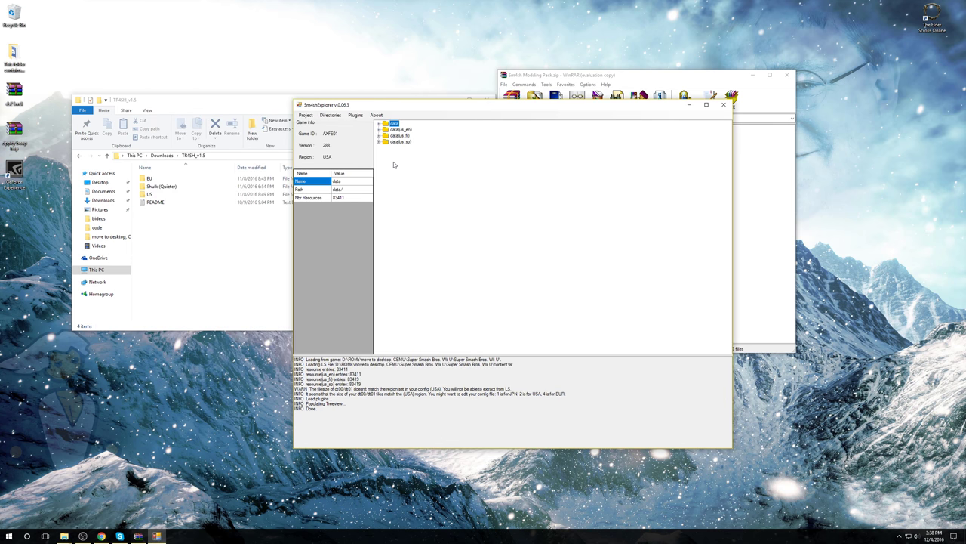
Point out the data(us_fr) and data(us_sp) folders in the Sm4shExplorer tree.
left_click(400, 141)
left_click(400, 135)
left_click(400, 142)
Look through the directory commands and the Options dialog's folder paths, including the Temp Folder, and close the dialog.
left_click(331, 115)
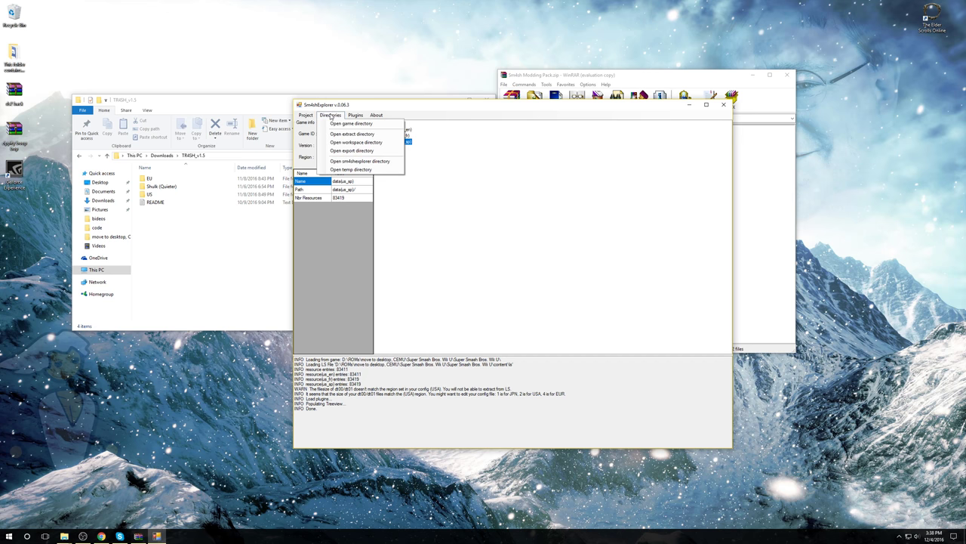
mouse_move(309, 116)
left_click(310, 151)
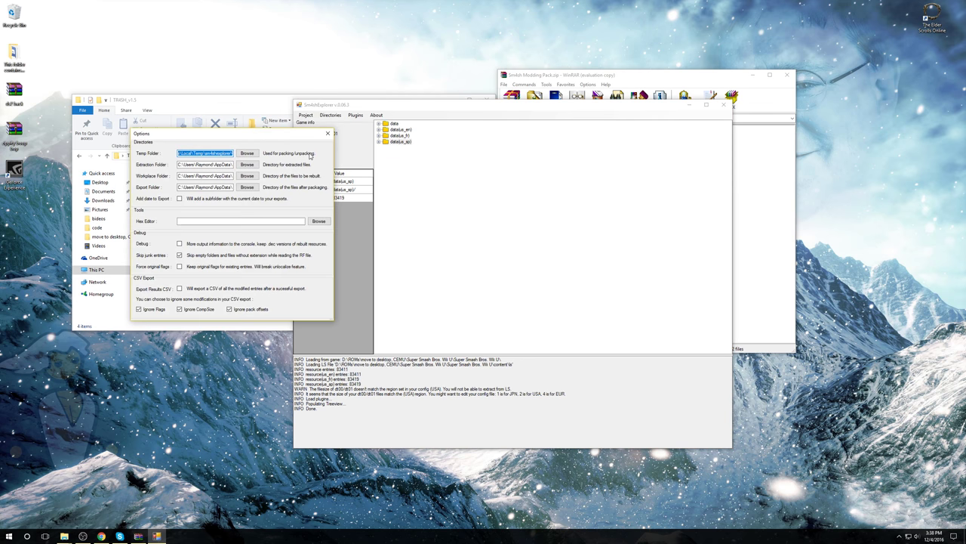
left_click(187, 151)
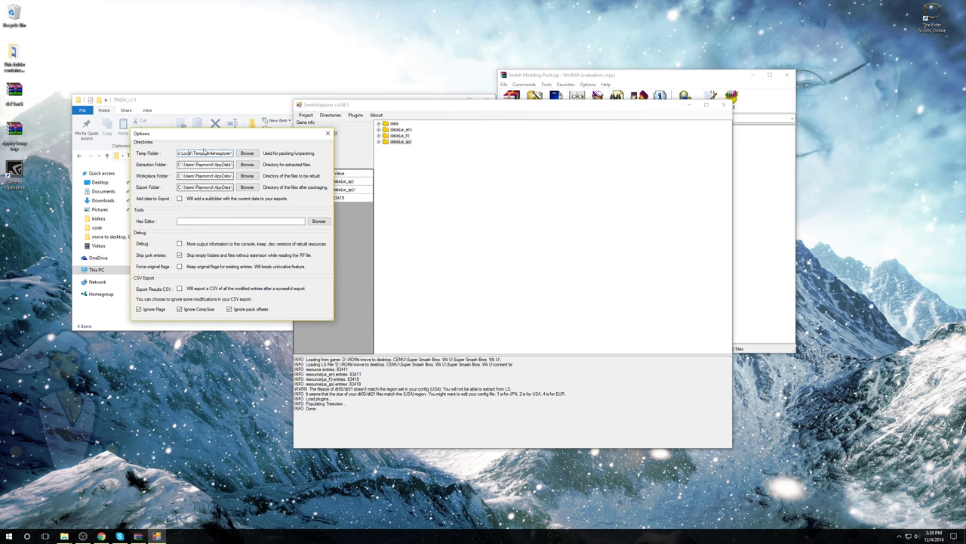
left_click(327, 134)
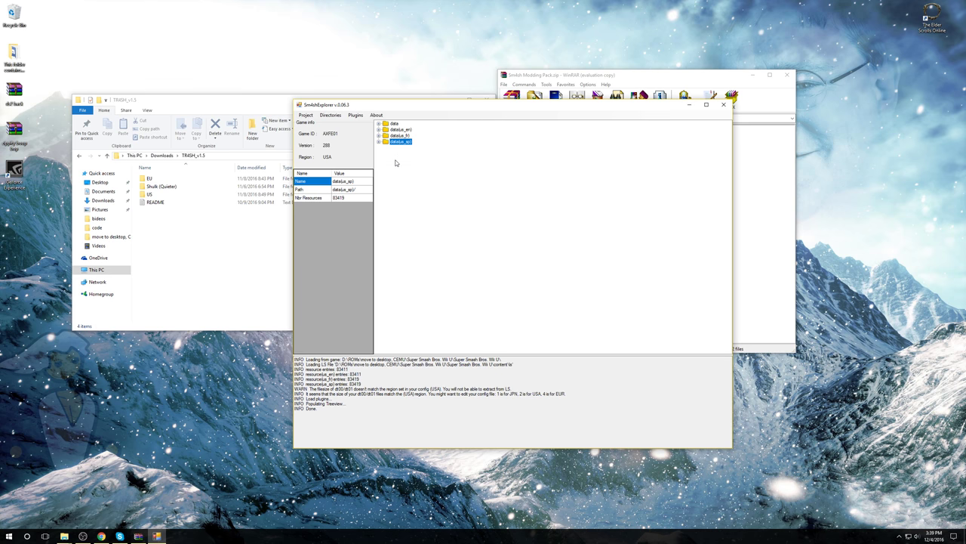
Place the TR4SH_v1.5 folder window and the Sm4shExplorer window side by side.
left_click_drag(399, 108, 525, 131)
left_click_drag(365, 101, 273, 100)
left_click_drag(484, 130, 537, 115)
left_click_drag(277, 103, 329, 114)
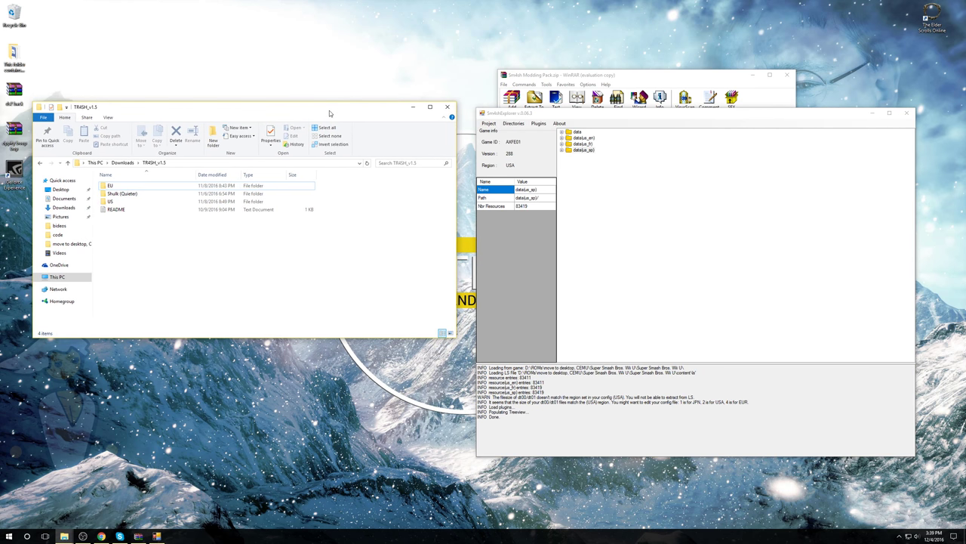
Open the mod's US folder and compare its data and data(us_en) folders with the Sm4shExplorer tree.
double_click(112, 201)
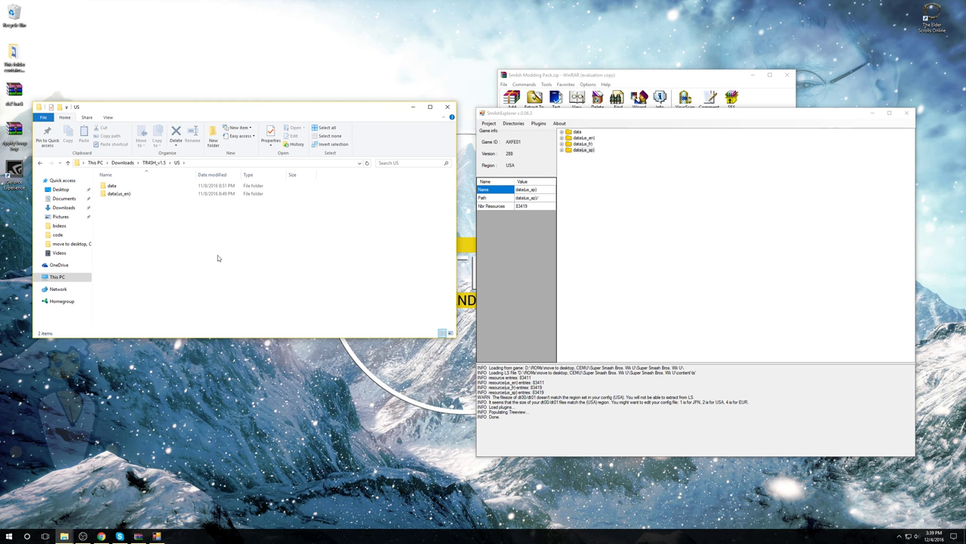
key("ctrl+a")
left_click_drag(121, 208, 116, 179)
left_click(175, 224)
left_click(571, 163)
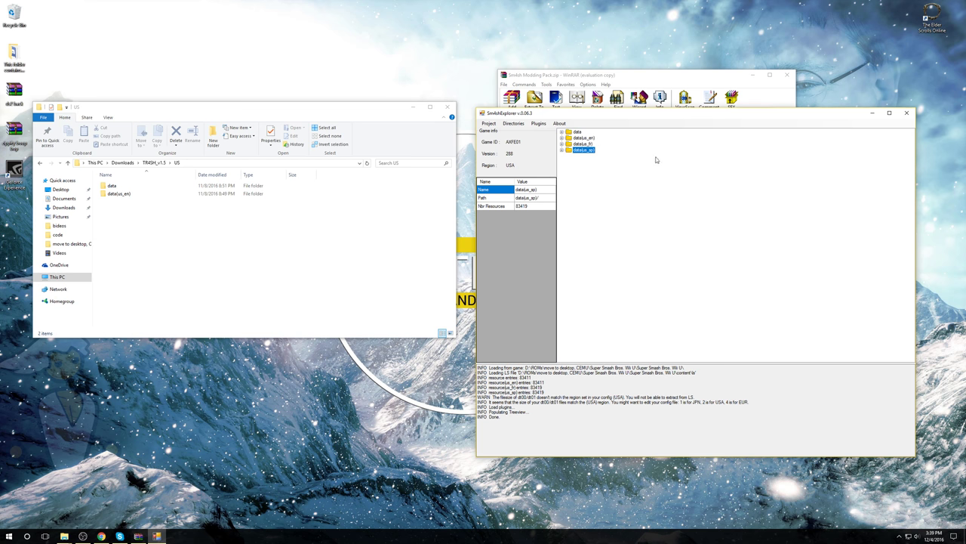
left_click(146, 232)
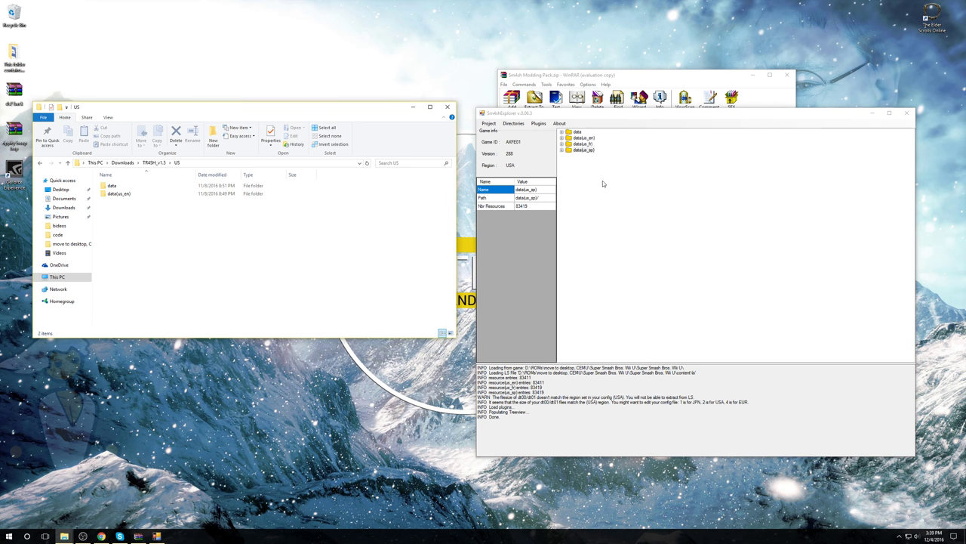
left_click(160, 194)
left_click(160, 194)
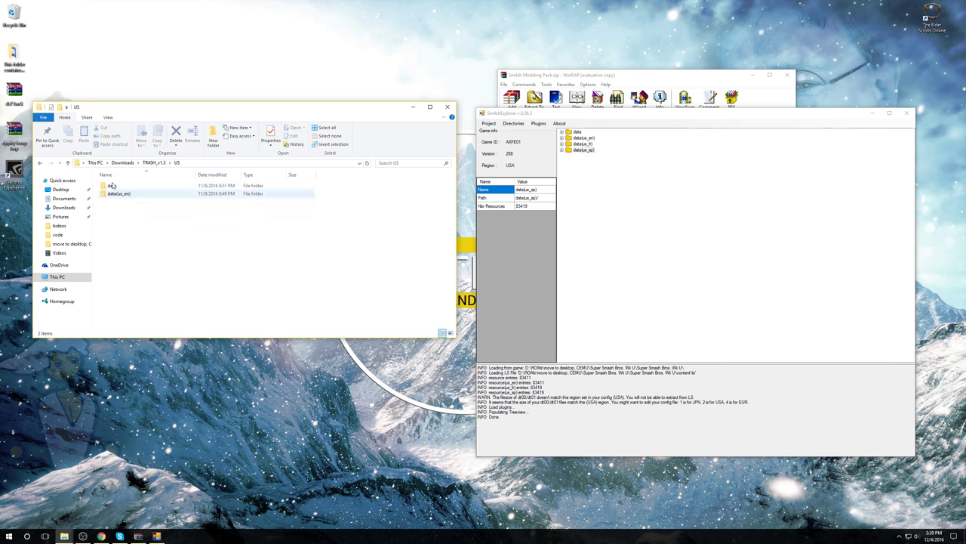
Return to the TR4SH_v1.5 folder and open the EU folder to examine its contents.
left_click(40, 162)
double_click(114, 186)
double_click(113, 185)
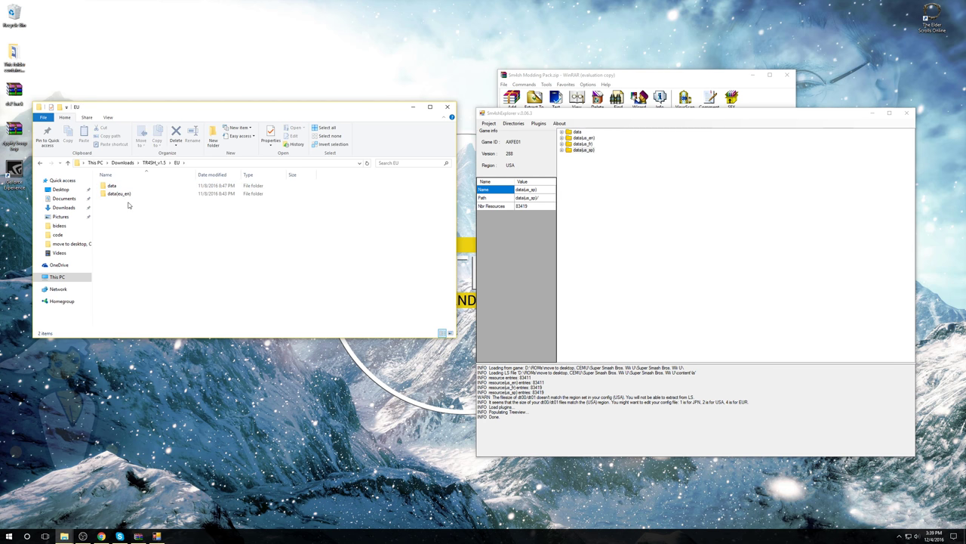
Go back to the mod's US folder and expand the data folder in the Sm4shExplorer tree.
left_click(41, 164)
double_click(136, 202)
left_click_drag(132, 203, 129, 179)
left_click(158, 226)
left_click(561, 133)
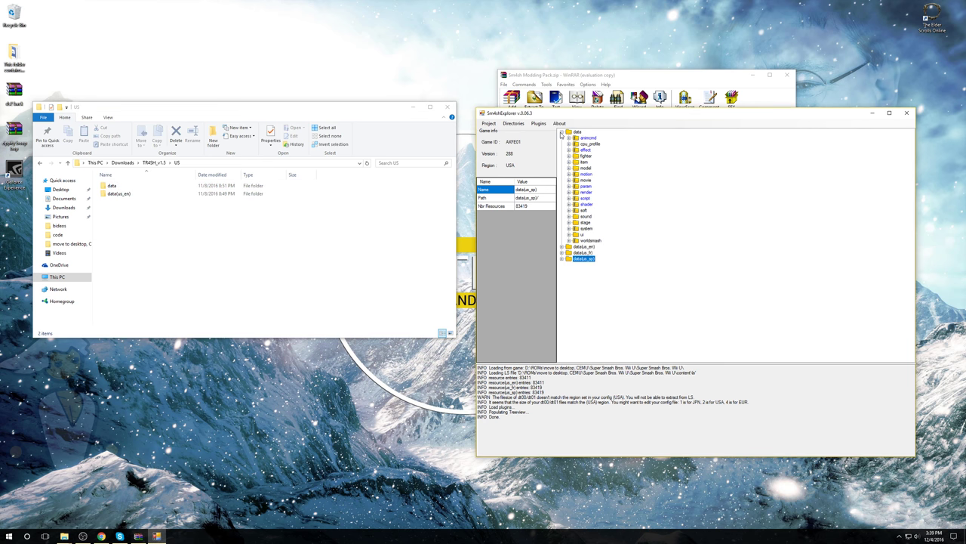
Open the data folder inside US and highlight its fighter, param, stage and ui folders.
double_click(111, 186)
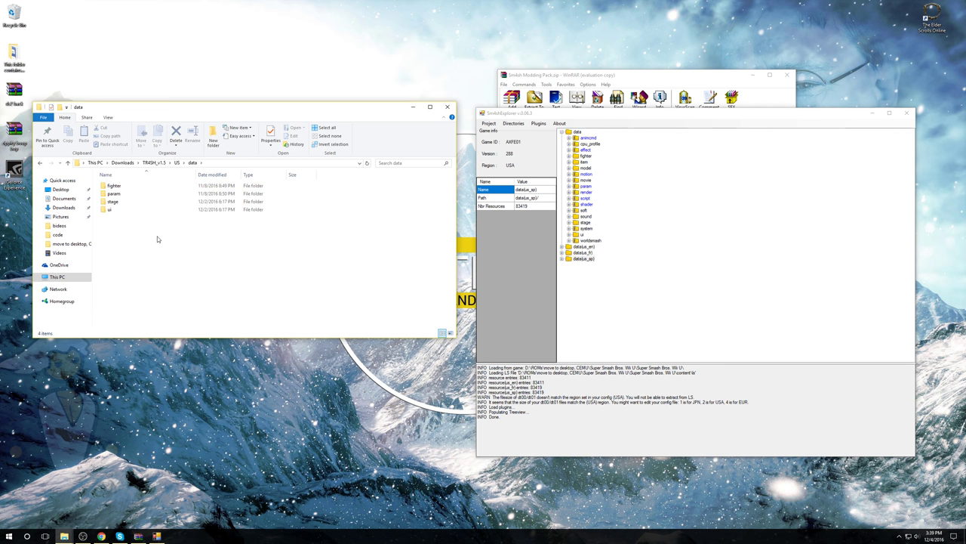
left_click(41, 163)
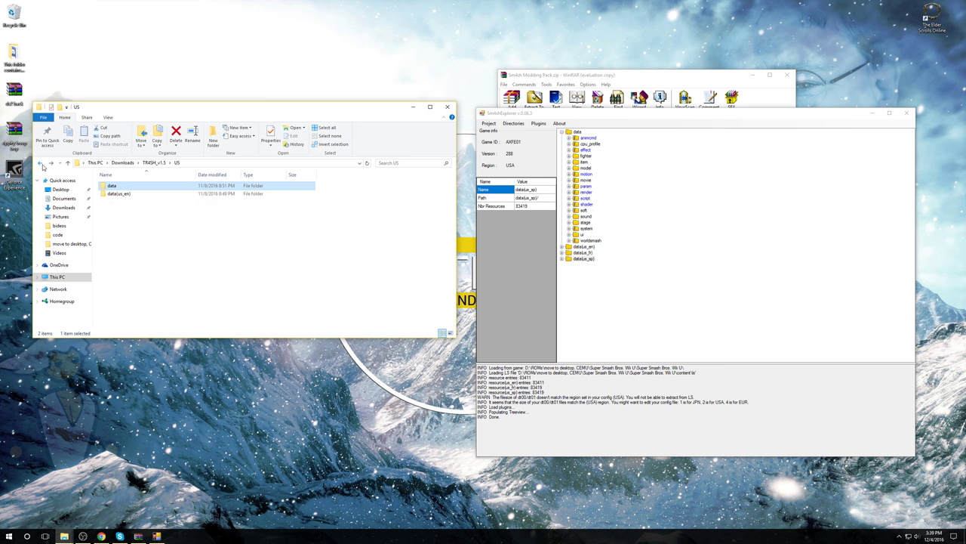
left_click(164, 222)
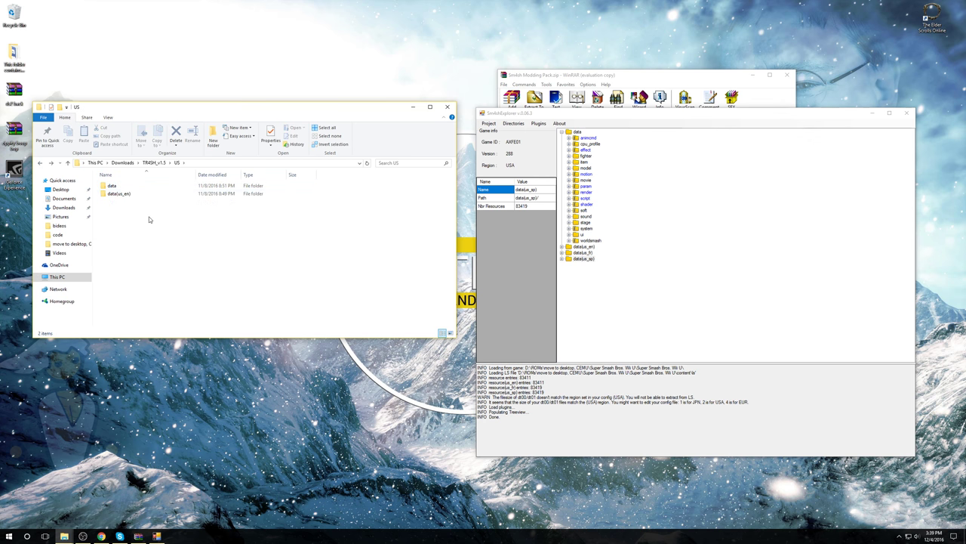
double_click(112, 186)
left_click_drag(138, 237, 124, 175)
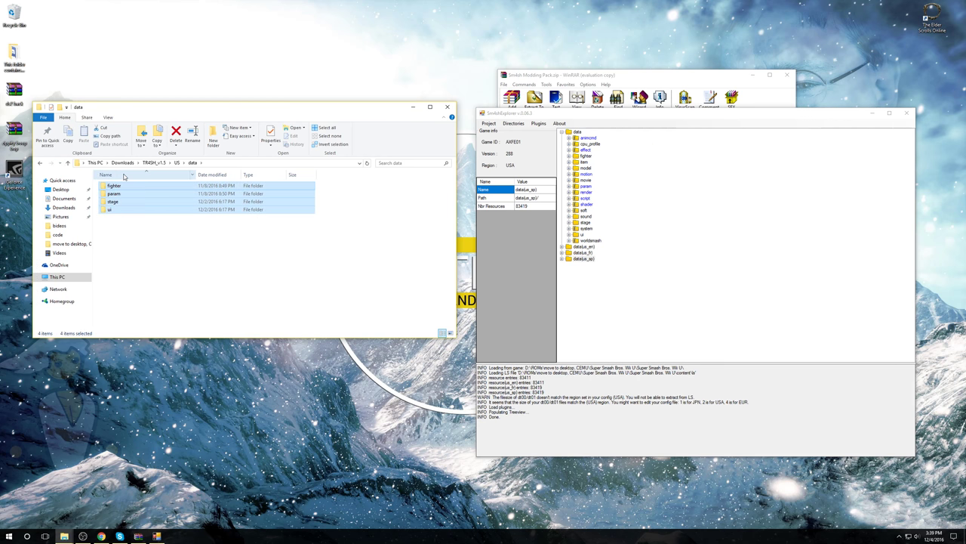
left_click_drag(134, 236, 130, 177)
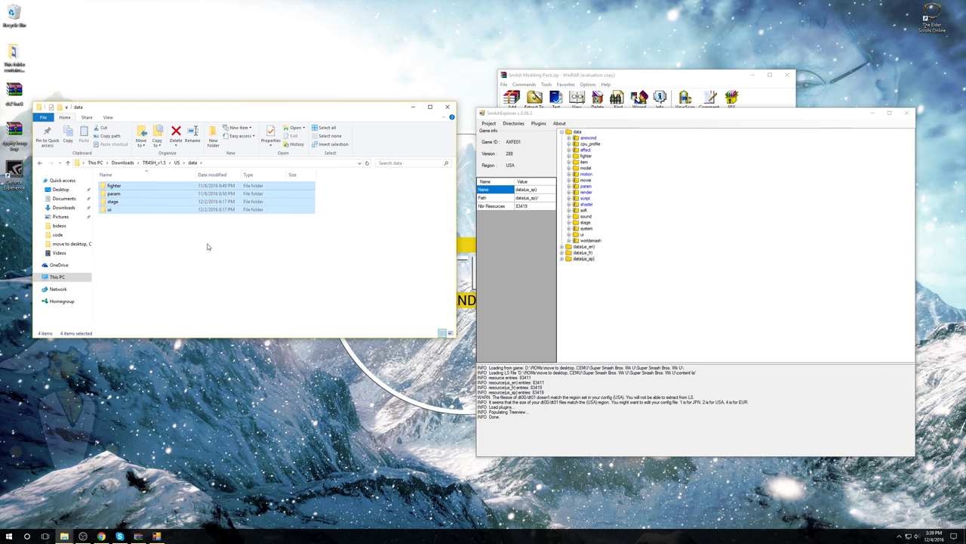
left_click(209, 246)
Shift the Sm4shExplorer window slightly, then collapse and re-expand its data folder to compare it with the mod's data folder.
left_click_drag(575, 115, 563, 98)
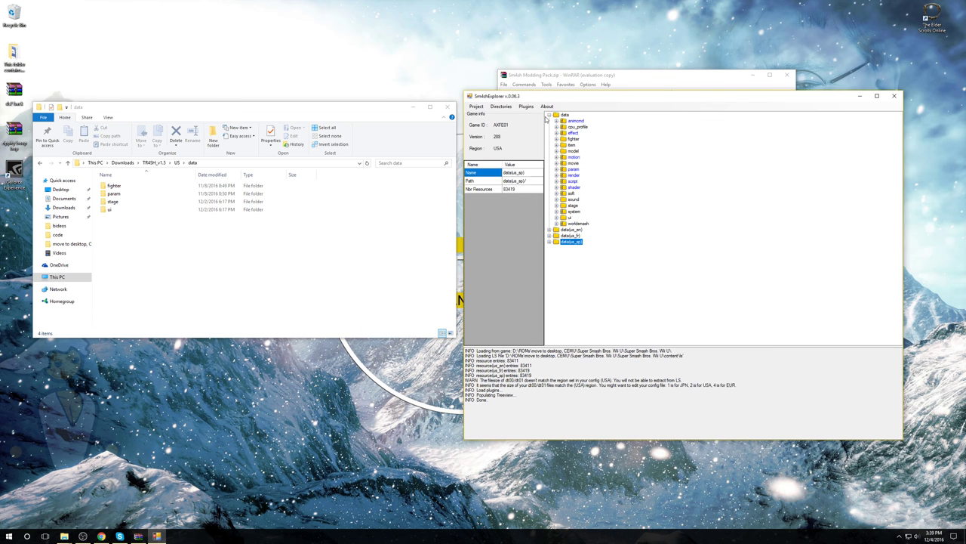
left_click(549, 114)
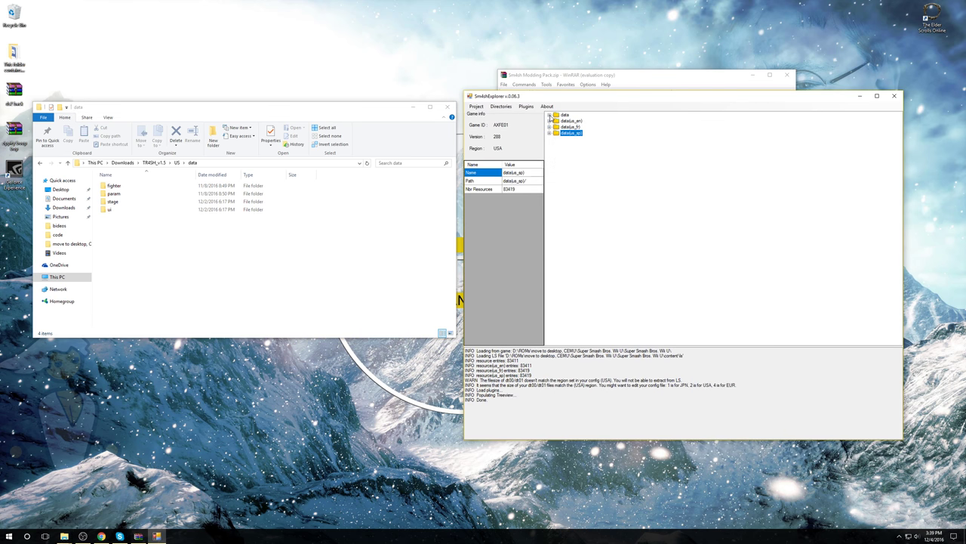
left_click(549, 114)
left_click_drag(138, 231, 184, 205)
left_click(210, 255)
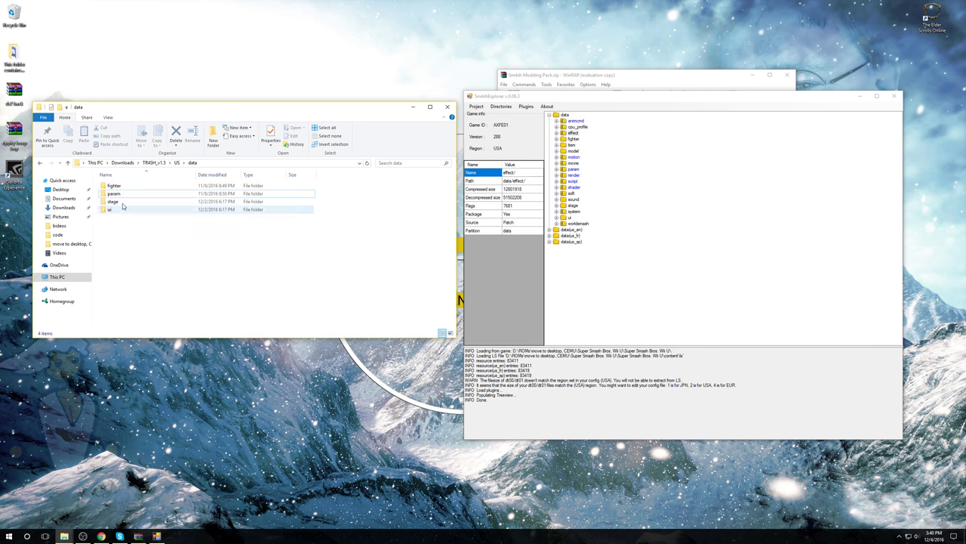
Point out the mod's fighter folder, expand the matching fighter folder in Sm4shExplorer, and return to the mod's data folder window.
left_click(102, 185)
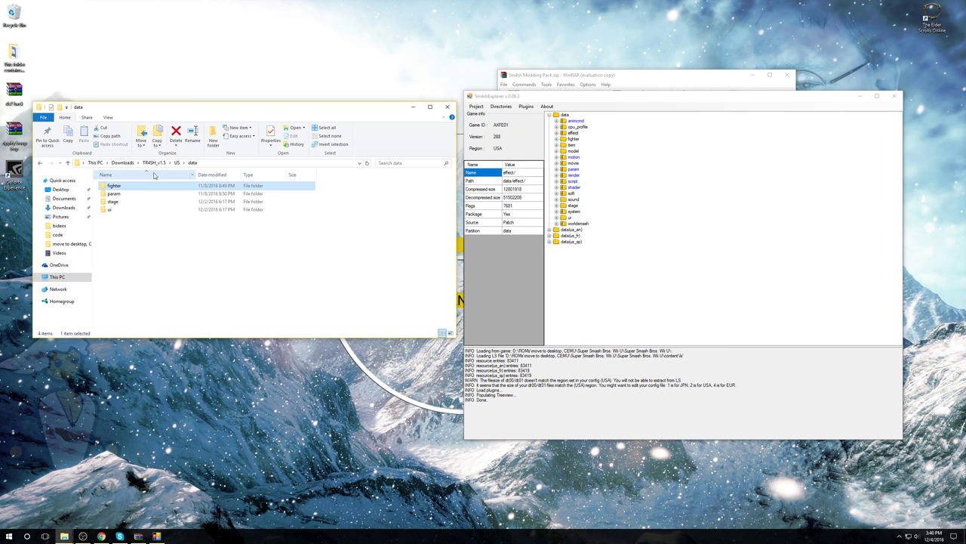
left_click(556, 140)
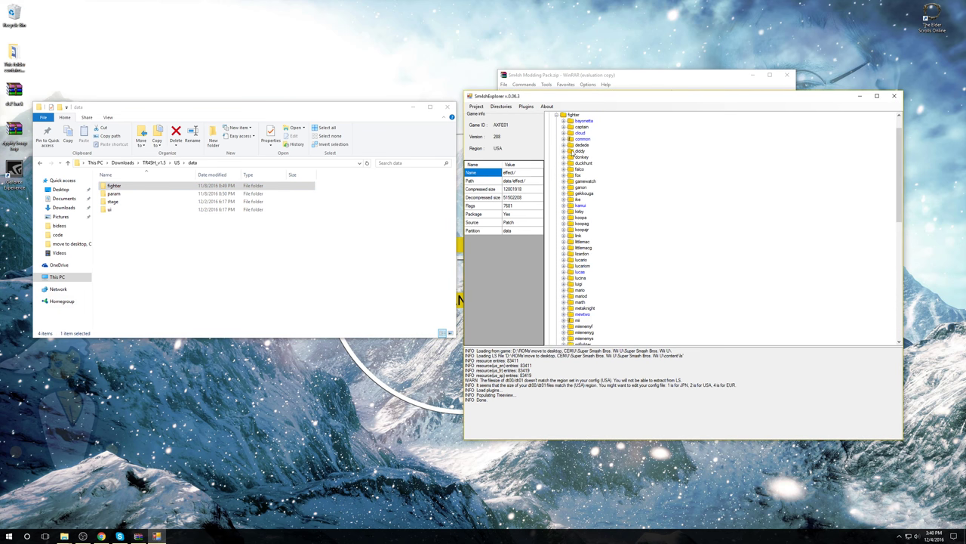
left_click(264, 262)
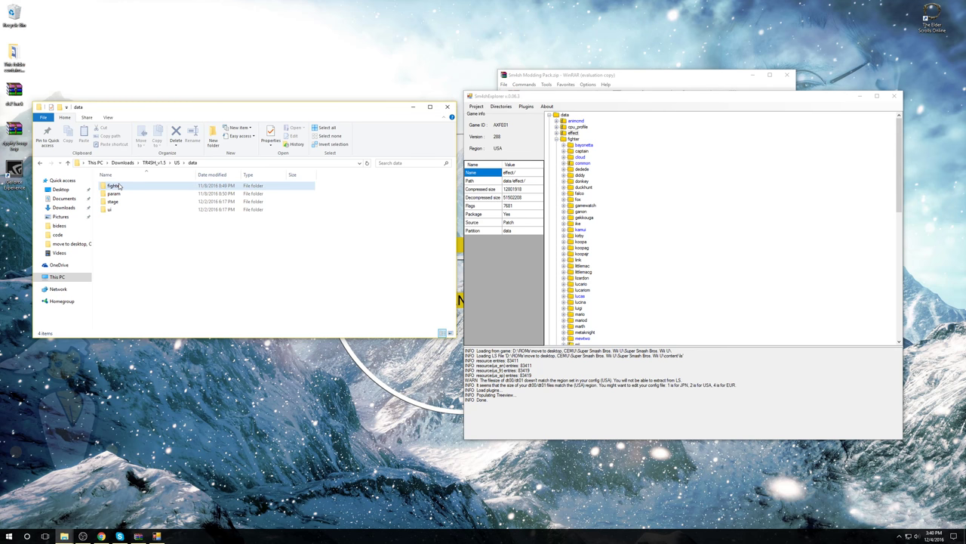
Open the mod's fighter folder and add all of its character folders to data/fighter in Sm4shExplorer.
double_click(115, 186)
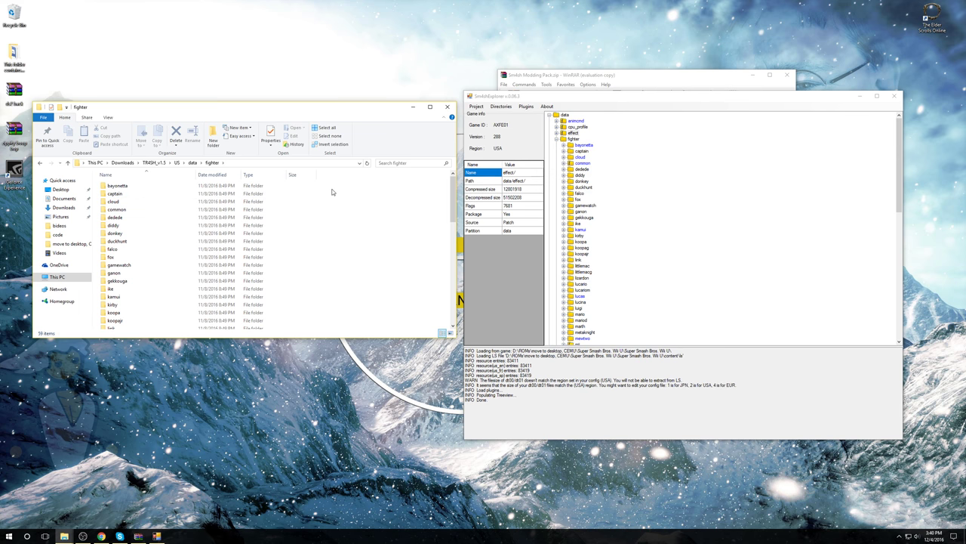
left_click_drag(333, 190, 243, 333)
left_click(357, 252)
scroll(355, 259, "up", 4)
key("ctrl+a")
left_click_drag(192, 249, 581, 138)
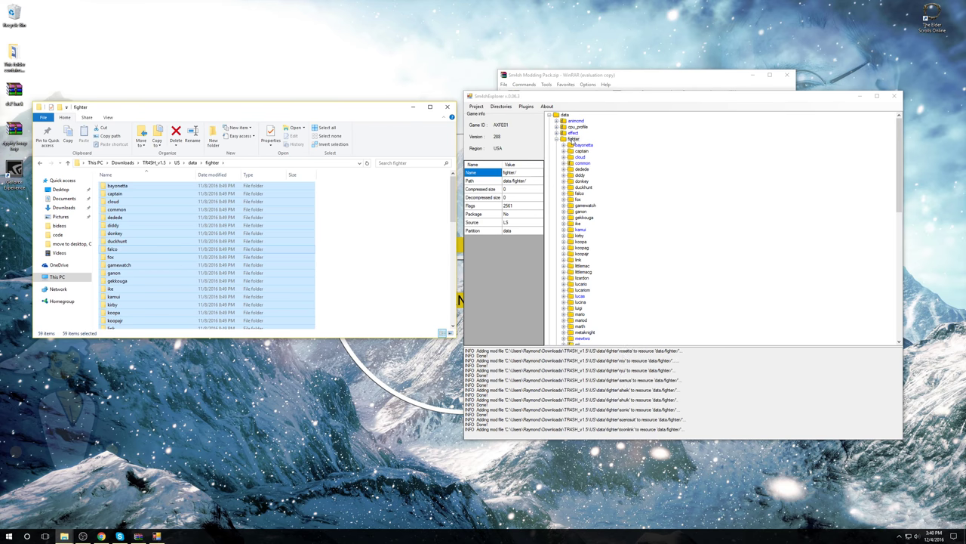
Check the added character folders in the Sm4shExplorer tree, then collapse its fighter folder.
scroll(592, 242, "down", 12)
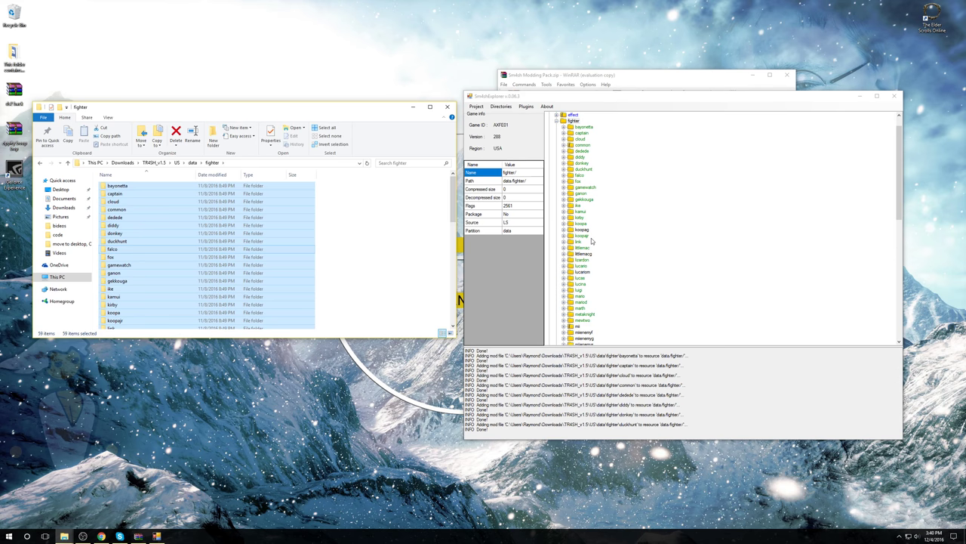
scroll(593, 242, "down", 5)
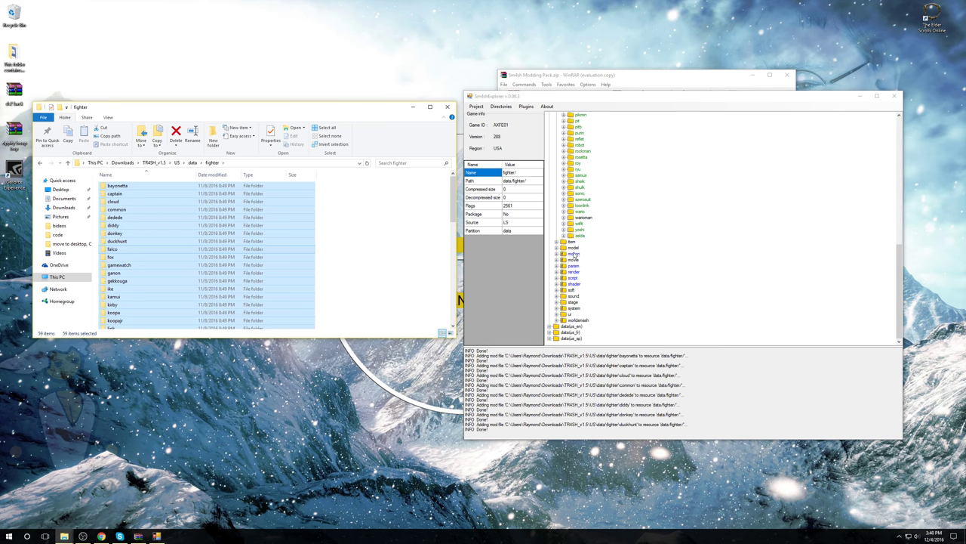
scroll(582, 275, "up", 15)
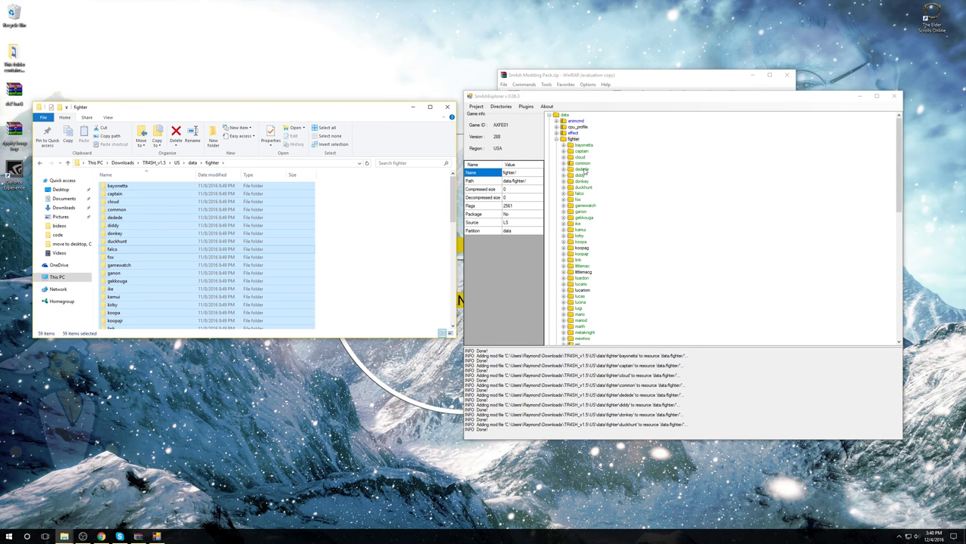
left_click(556, 139)
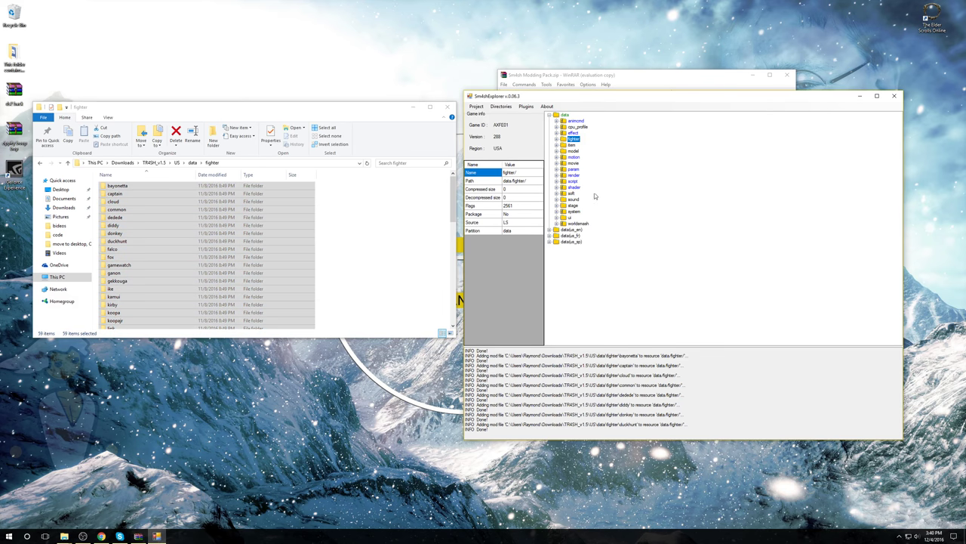
Open the mod's param folder and add its battle_object, fighter and item folders to data/param in Sm4shExplorer.
left_click(352, 272)
left_click(40, 161)
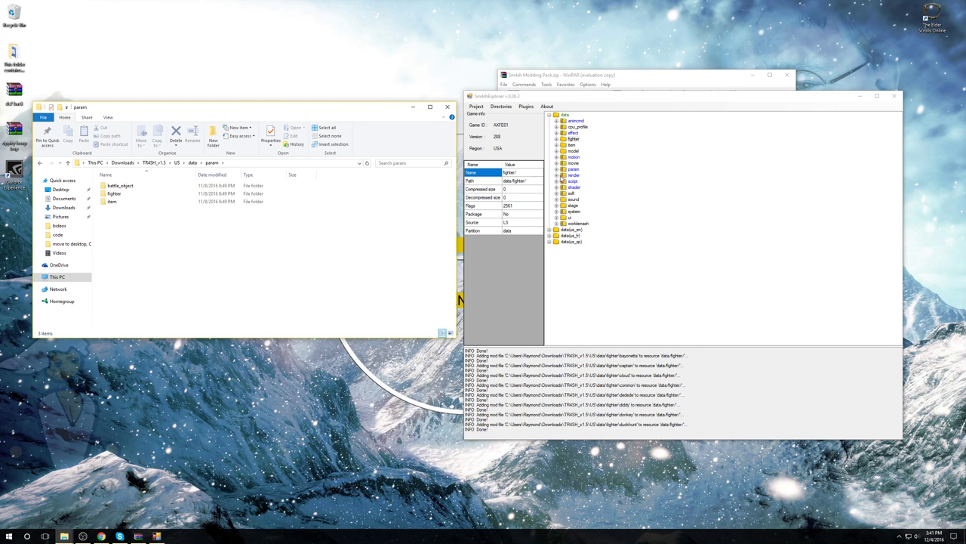
left_click(557, 170)
left_click_drag(178, 236, 574, 130)
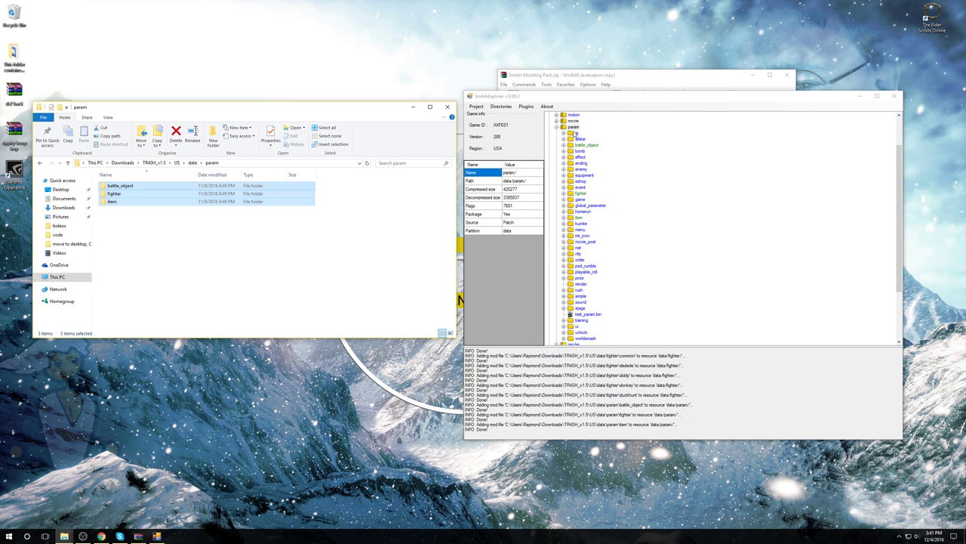
left_click(177, 234)
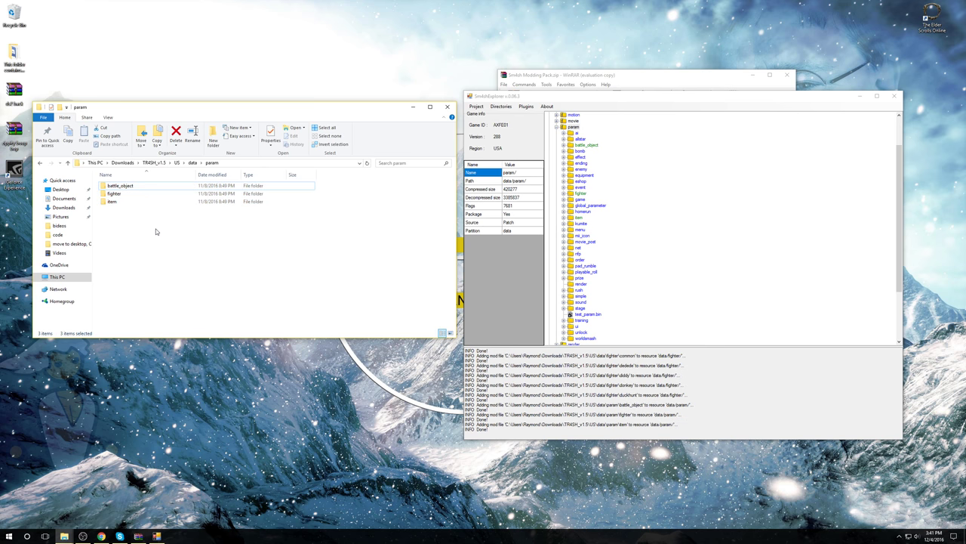
Open the mod's stage folder and add its melee folder to the expanded data/stage folder in Sm4shExplorer.
left_click(42, 164)
left_click(125, 203)
double_click(124, 202)
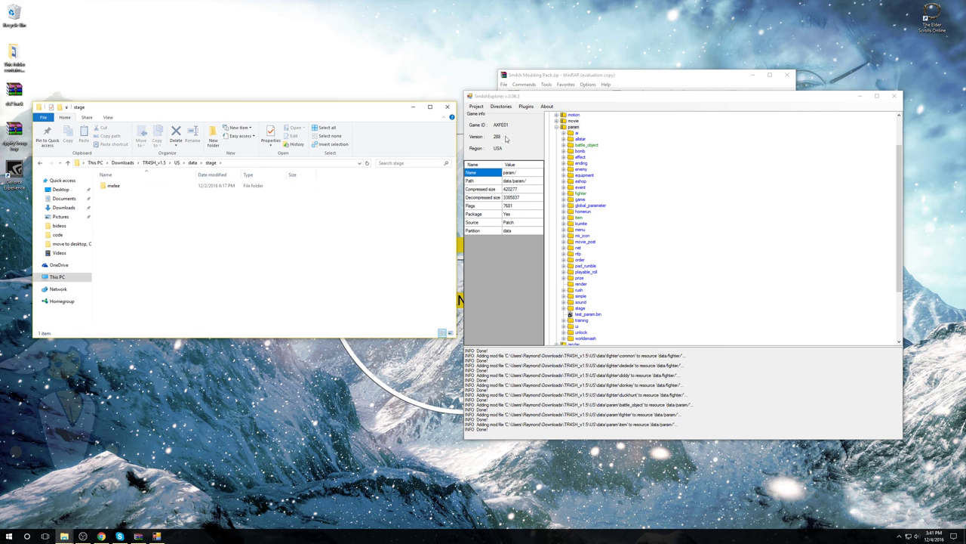
left_click(556, 128)
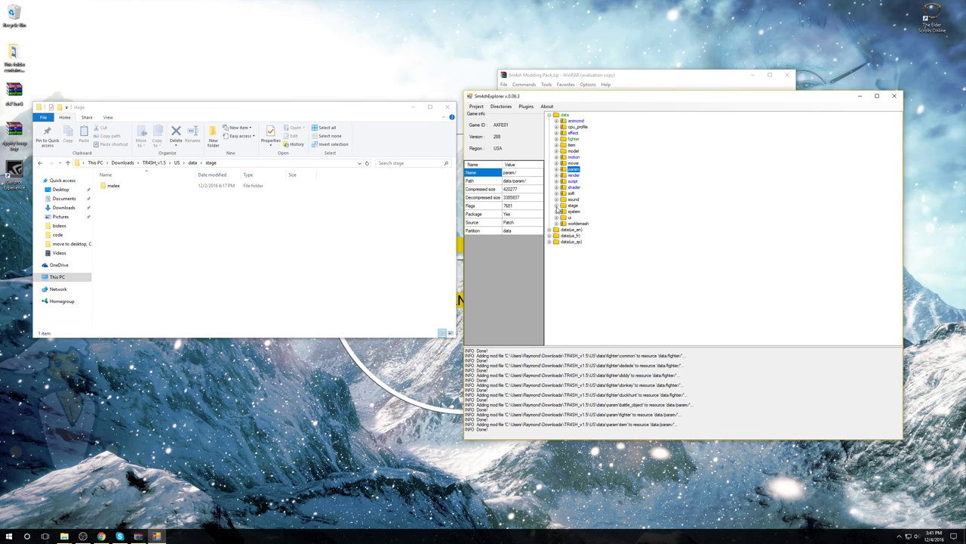
left_click(556, 205)
left_click(119, 187)
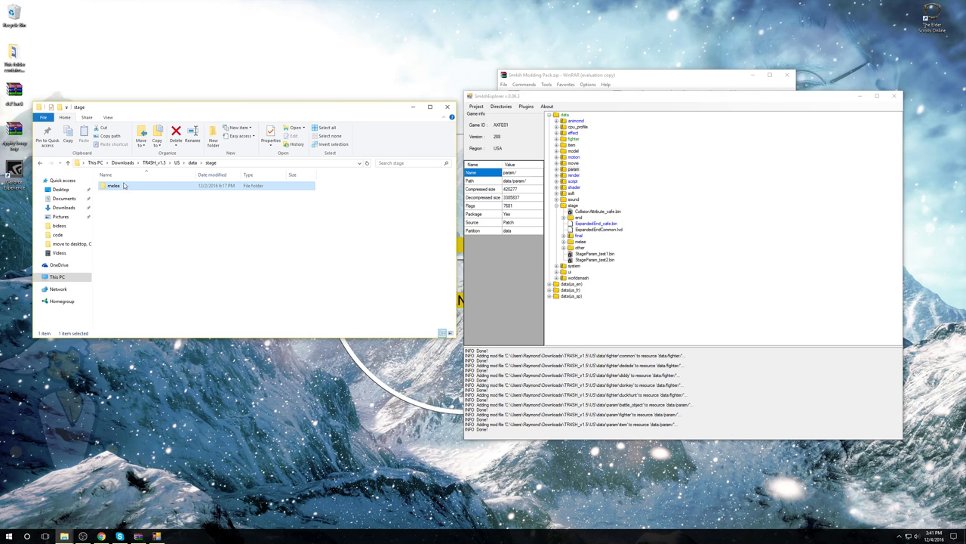
left_click_drag(123, 187, 572, 207)
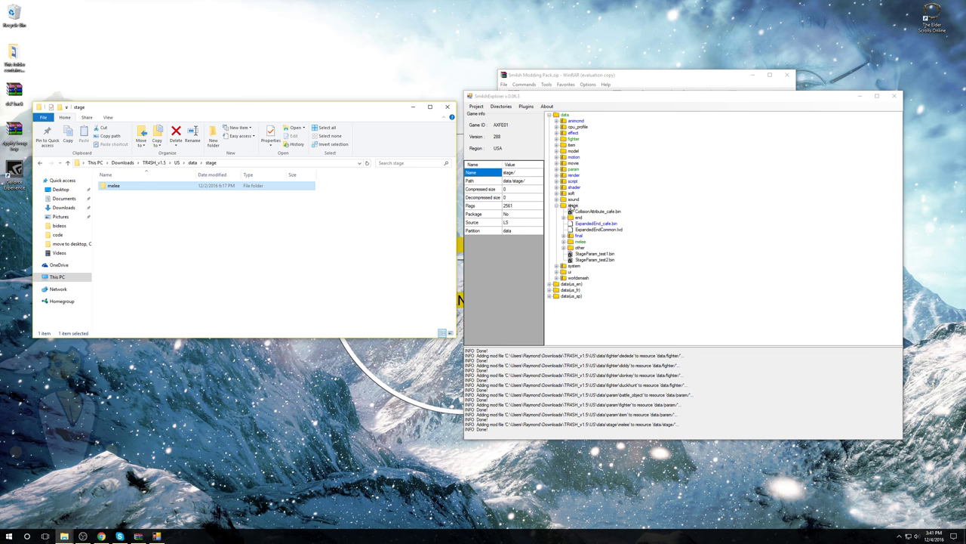
left_click(147, 250)
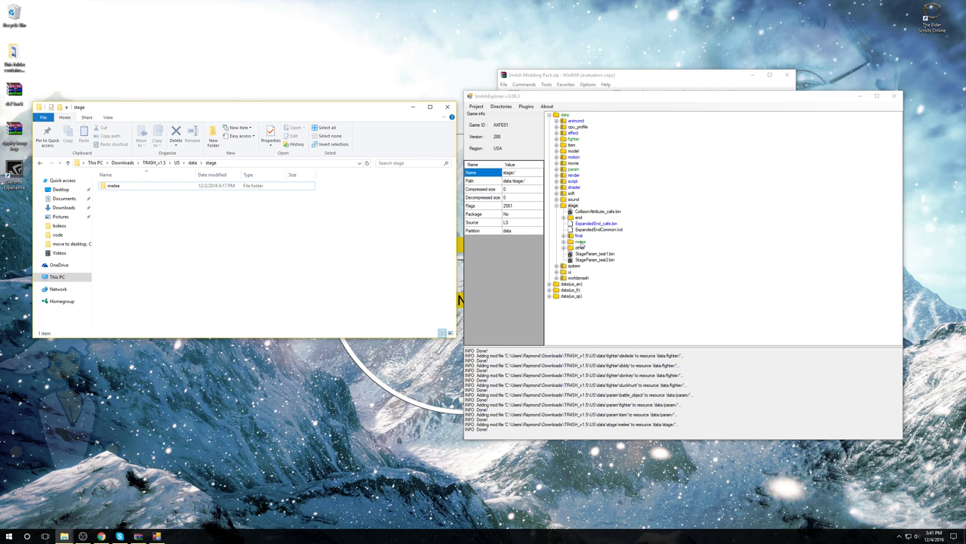
Open the mod's ui folder and add its replace folder to the expanded data/ui folder in Sm4shExplorer.
left_click(40, 162)
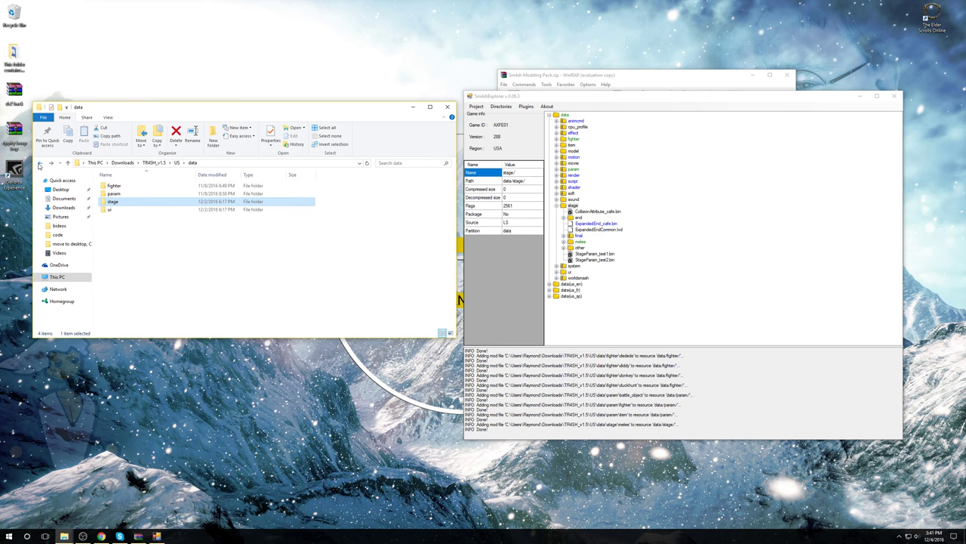
double_click(118, 212)
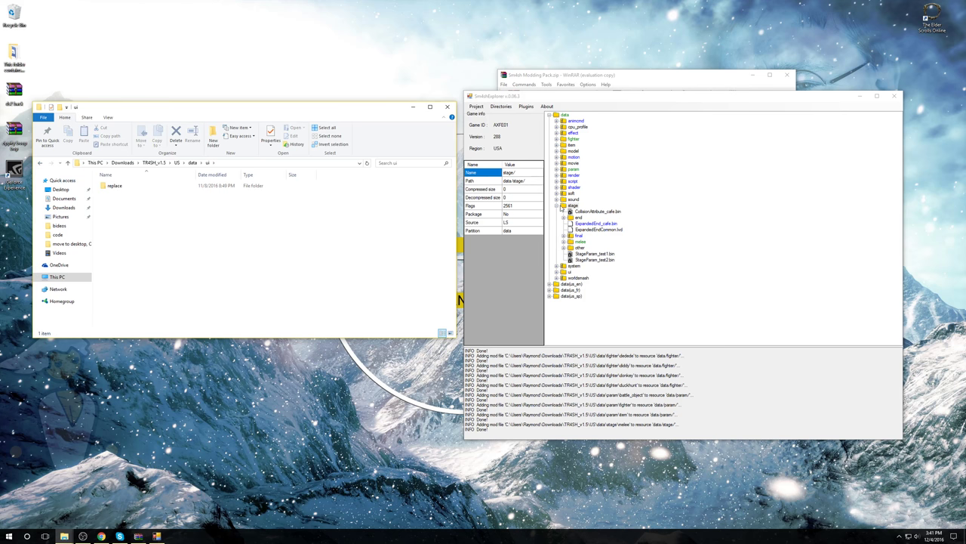
left_click(558, 206)
left_click(557, 218)
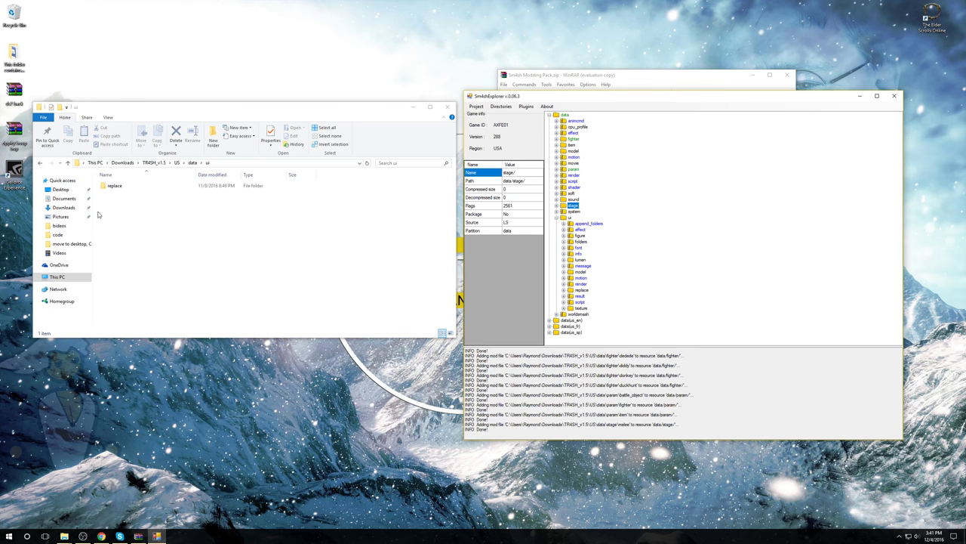
left_click(126, 191)
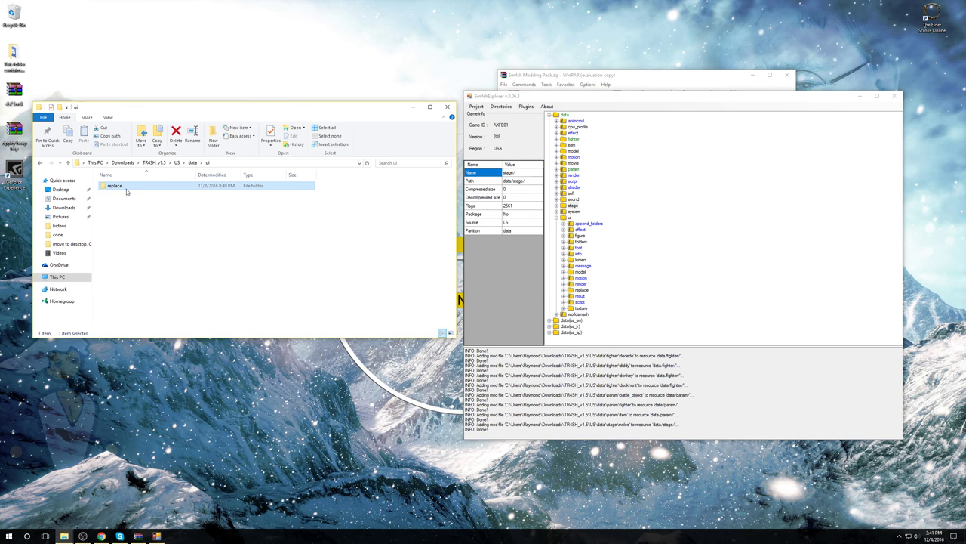
left_click_drag(115, 190, 580, 225)
left_click(222, 265)
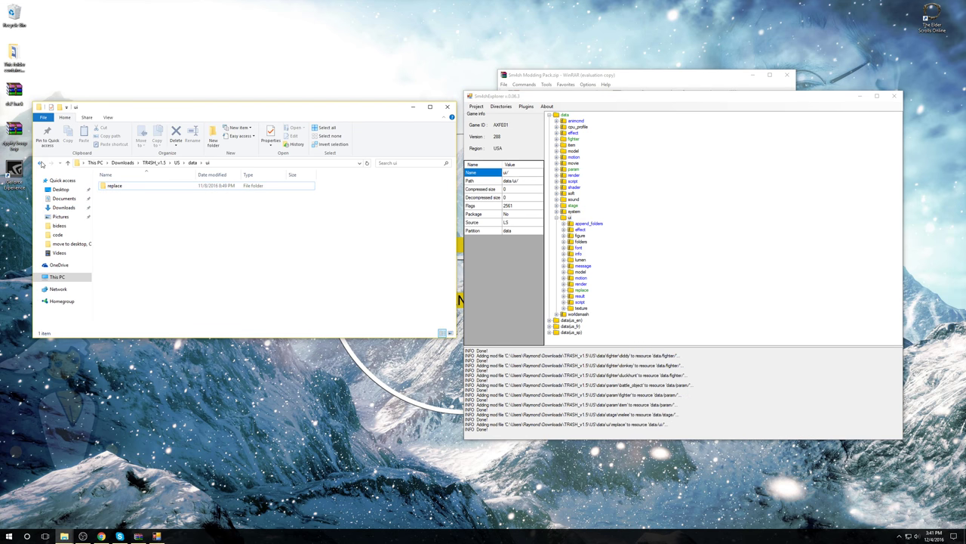
Open the mod's data(us_en) folder, then collapse data and expand data(us_en) in the Sm4shExplorer tree.
left_click(41, 163)
left_click(41, 163)
double_click(113, 194)
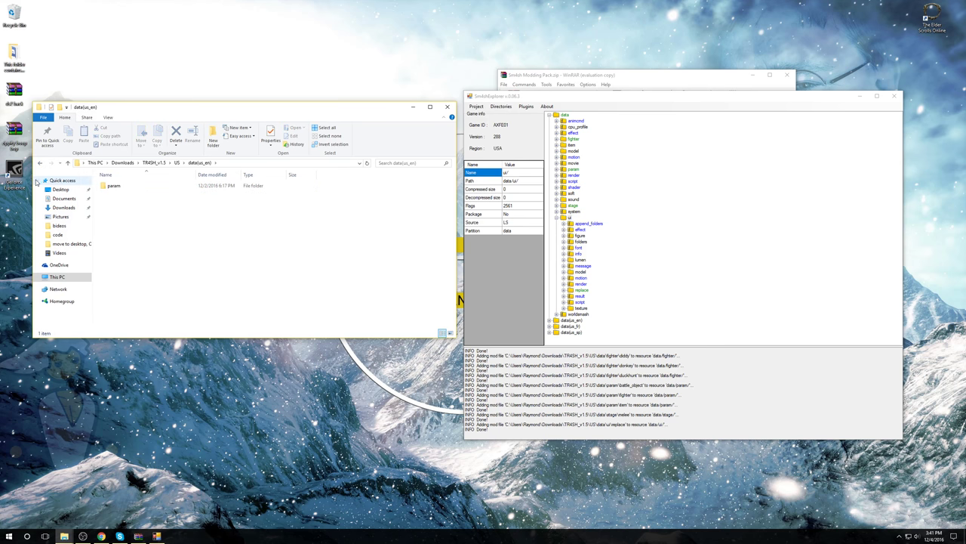
left_click(40, 163)
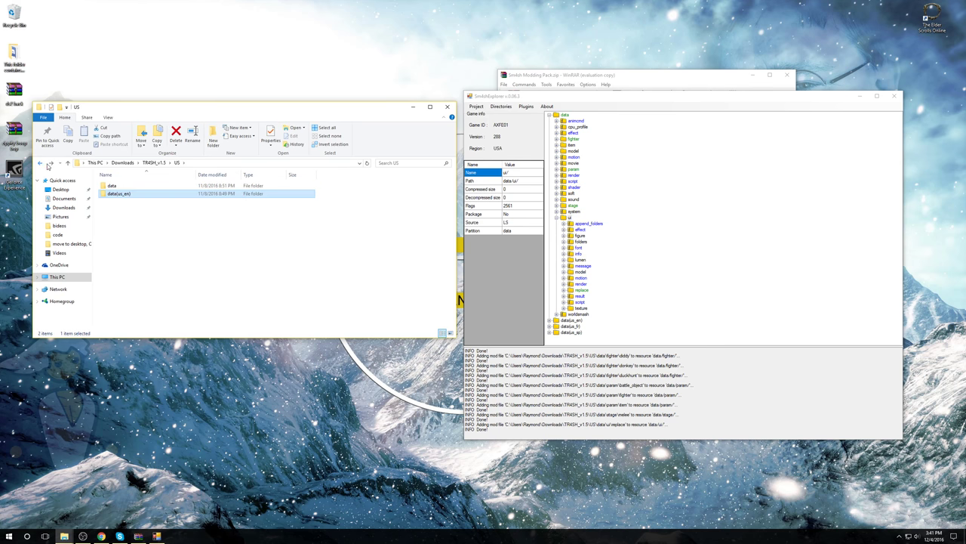
double_click(129, 195)
left_click(557, 218)
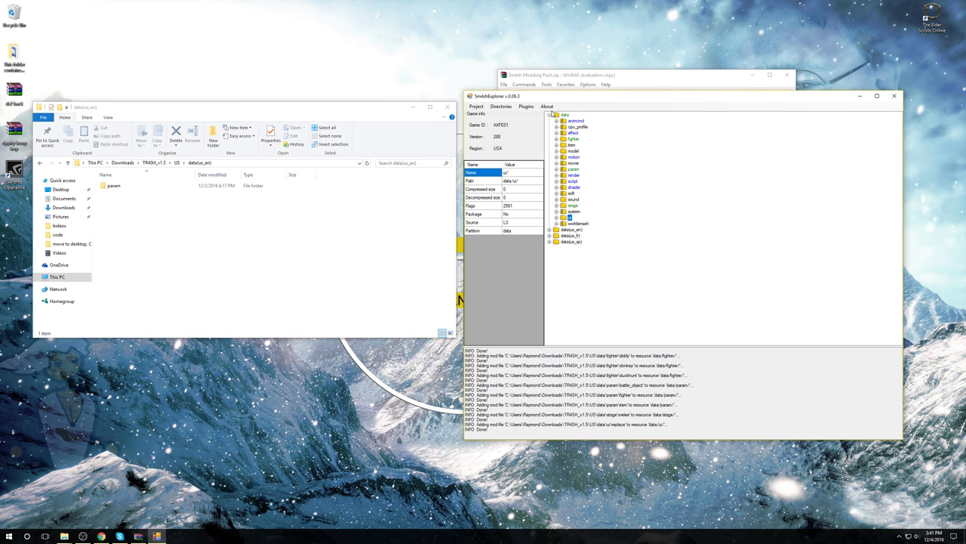
left_click(550, 115)
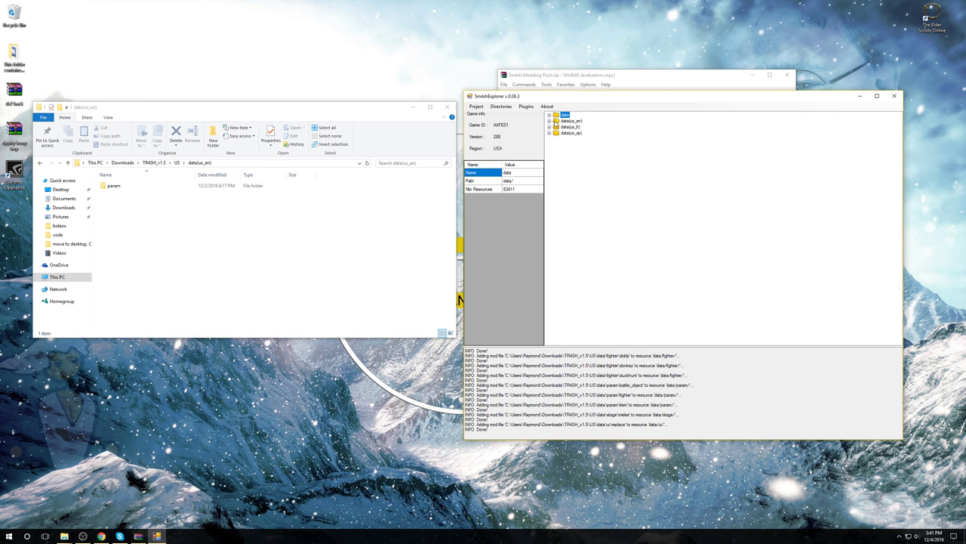
left_click(549, 120)
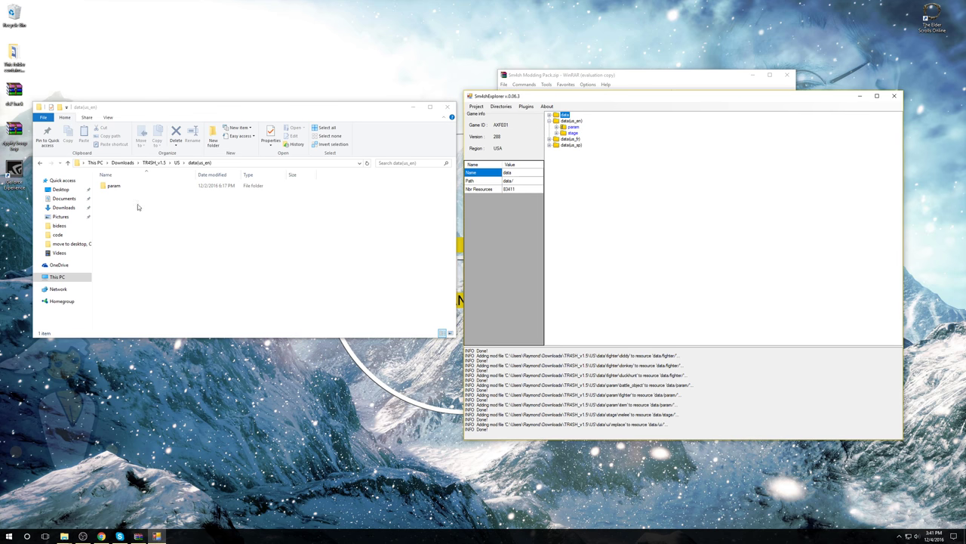
Open the mod's data(us_en)/param folder and add battle_object and fighter to data(us_en)/param in Sm4shExplorer.
double_click(151, 188)
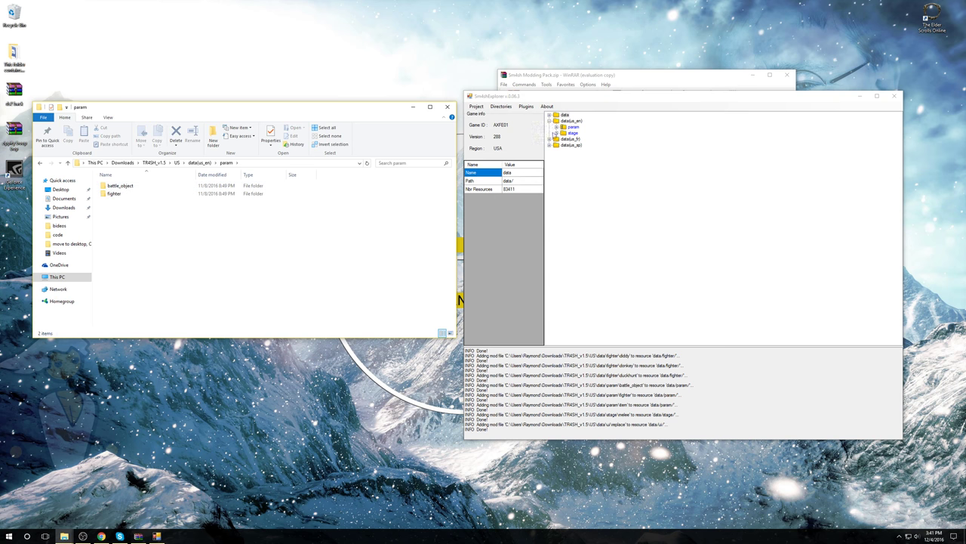
left_click(555, 128)
left_click(192, 212)
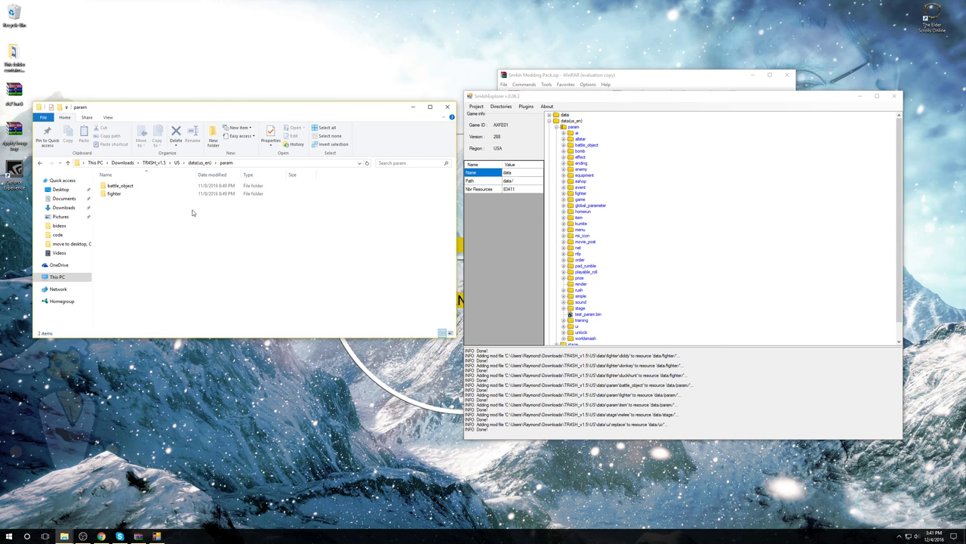
left_click(133, 195)
left_click(141, 209)
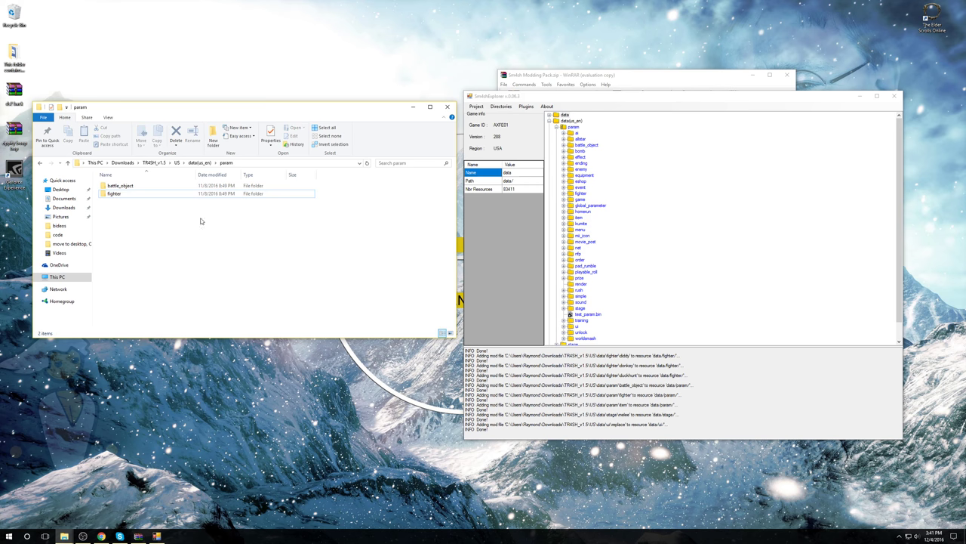
left_click_drag(191, 214, 575, 129)
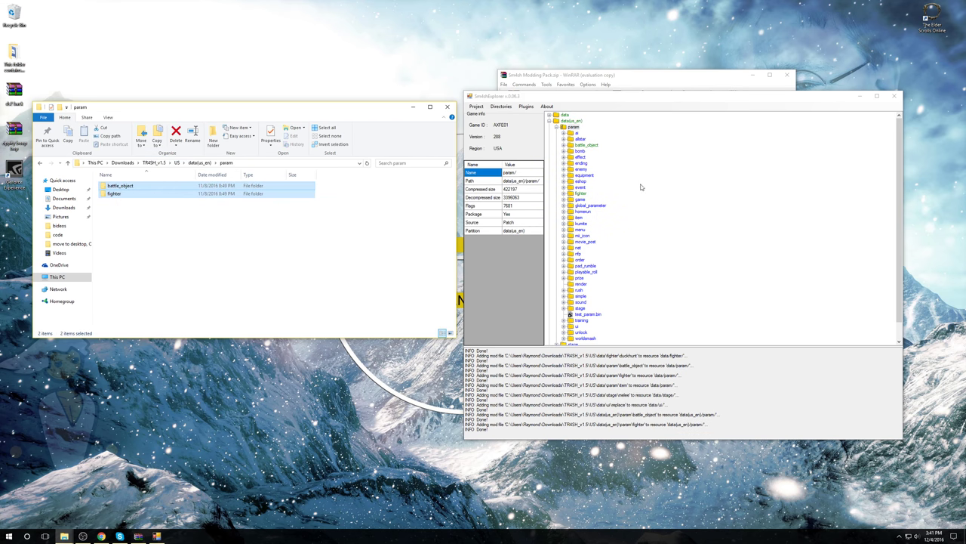
Return to the mod's US folder, collapse data(us_en) in the tree, and move the Sm4shExplorer window toward the screen's center.
left_click(42, 163)
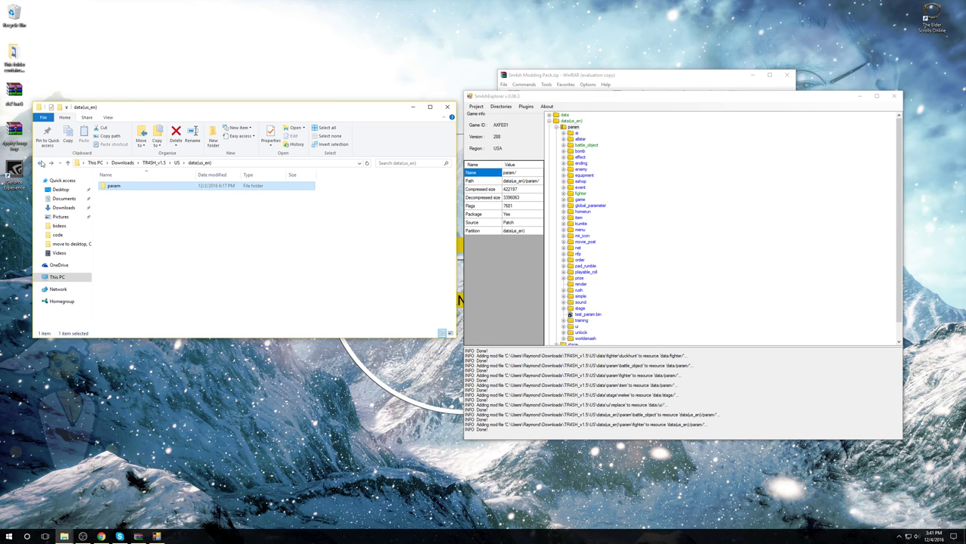
left_click(41, 163)
left_click(550, 121)
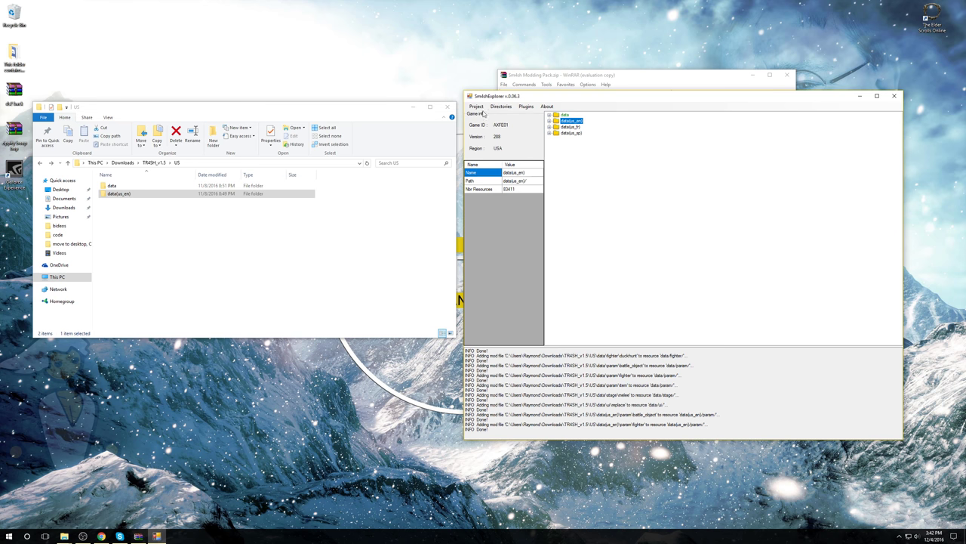
left_click_drag(532, 99, 336, 78)
left_click(373, 111)
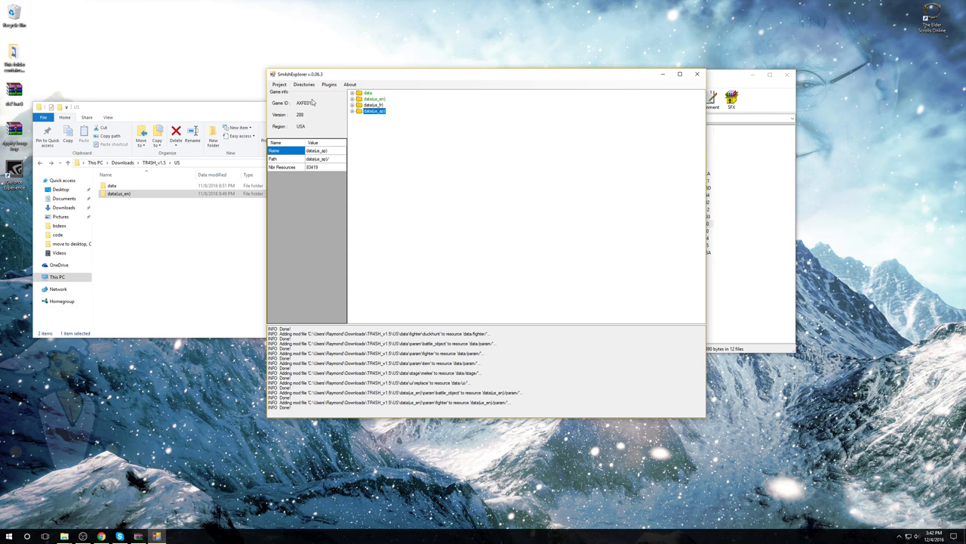
Build the mod by rebuilding the resource files and patchfile, and check the compilation log.
left_click(278, 85)
left_click(291, 93)
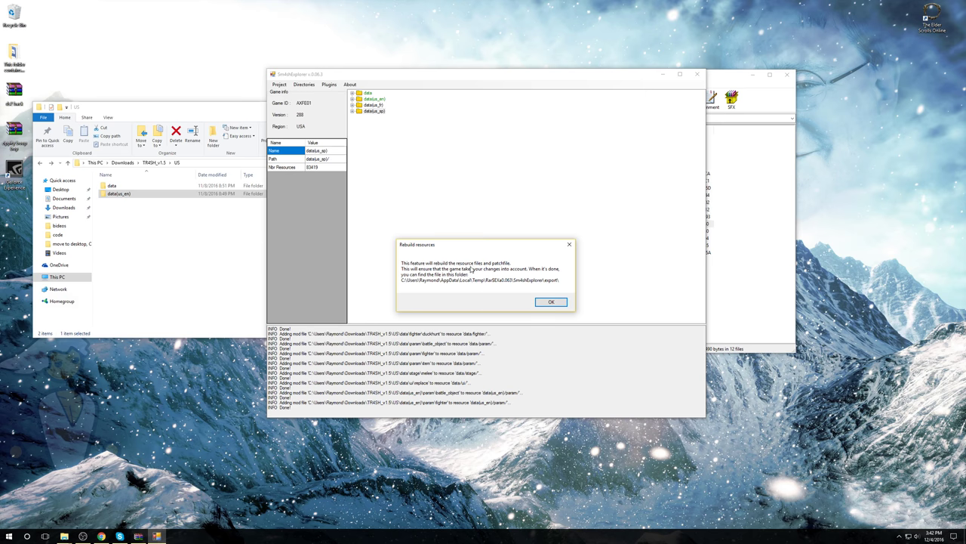
left_click(550, 302)
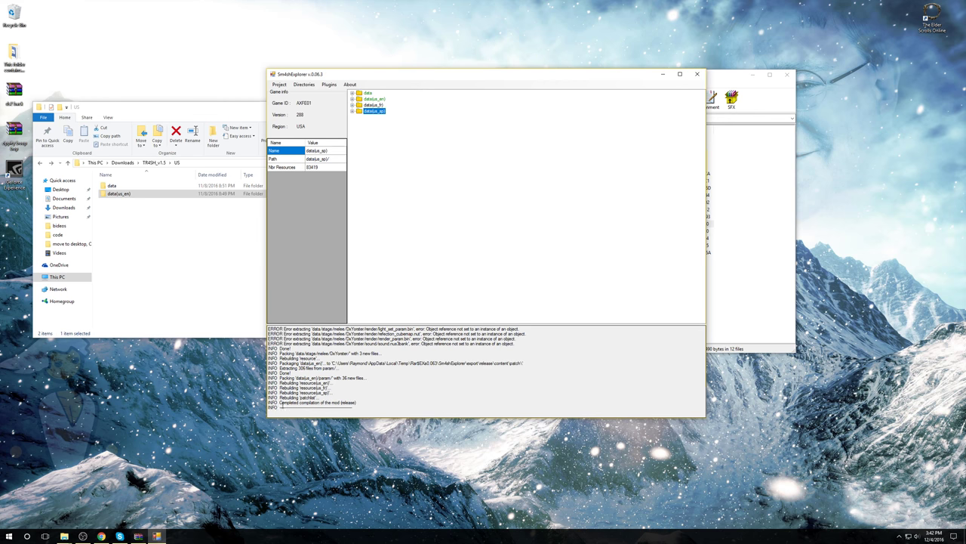
left_click_drag(280, 403, 303, 399)
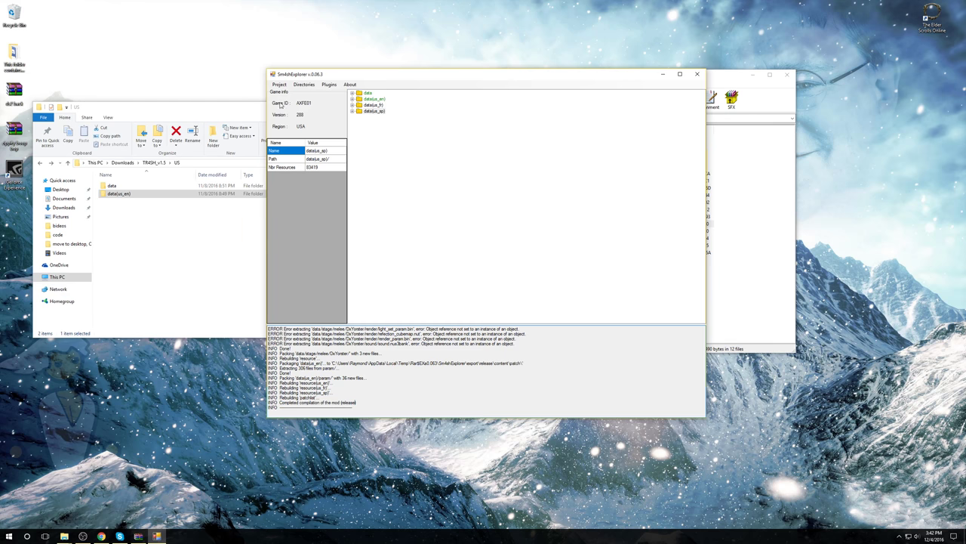
Open Sm4shExplorer's export directory and move its folder window clear of the other open windows.
left_click(301, 85)
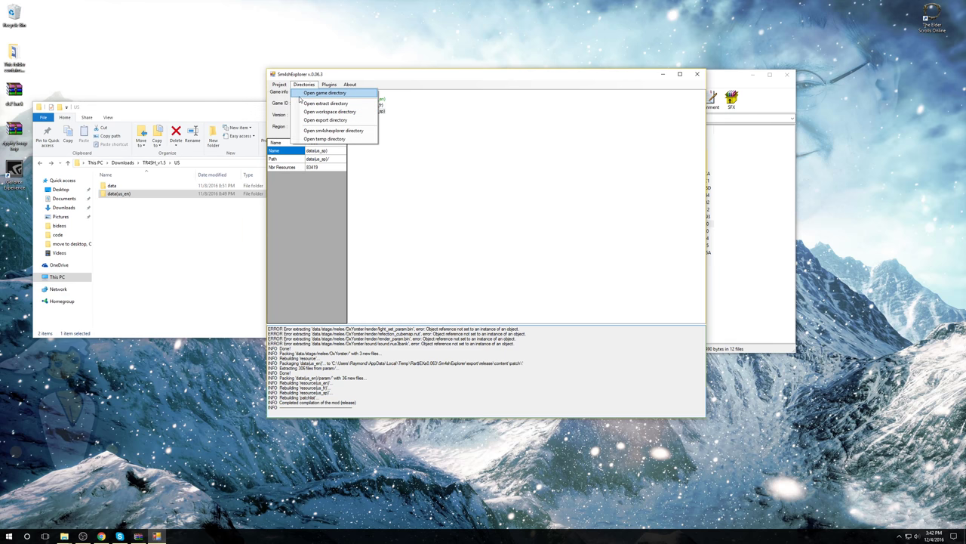
left_click(325, 120)
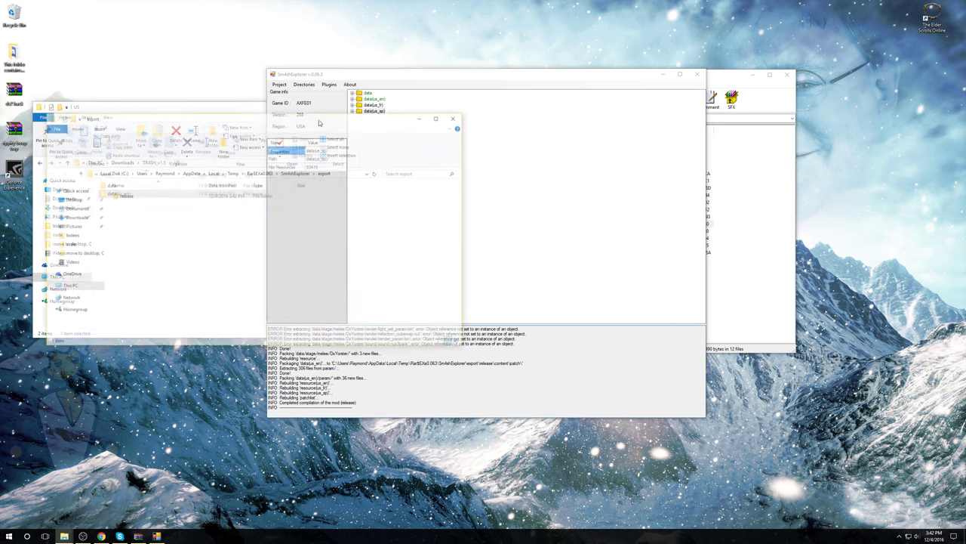
left_click_drag(148, 121, 521, 107)
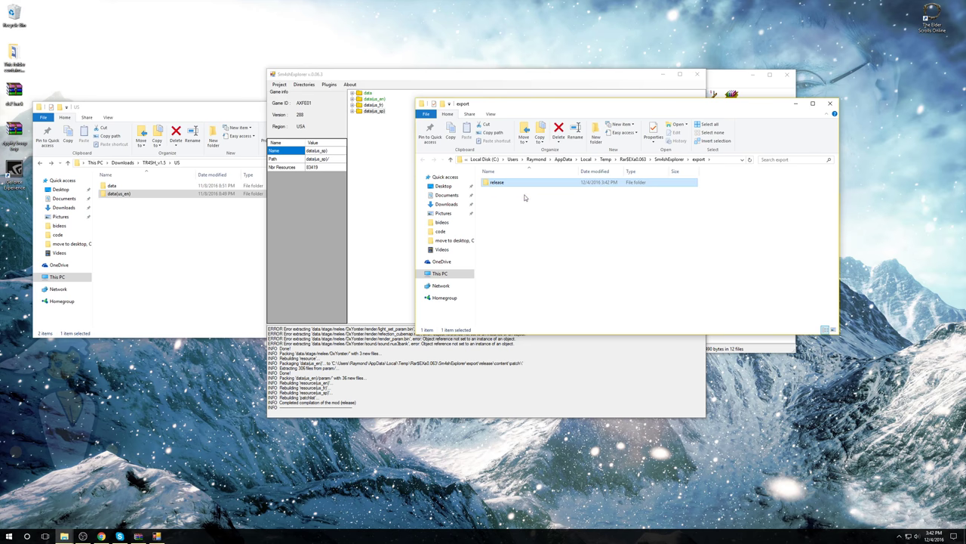
Close Sm4shExplorer, putting the modified files back into Sm4sh Modding Pack.zip, and close the archive window.
left_click(699, 75)
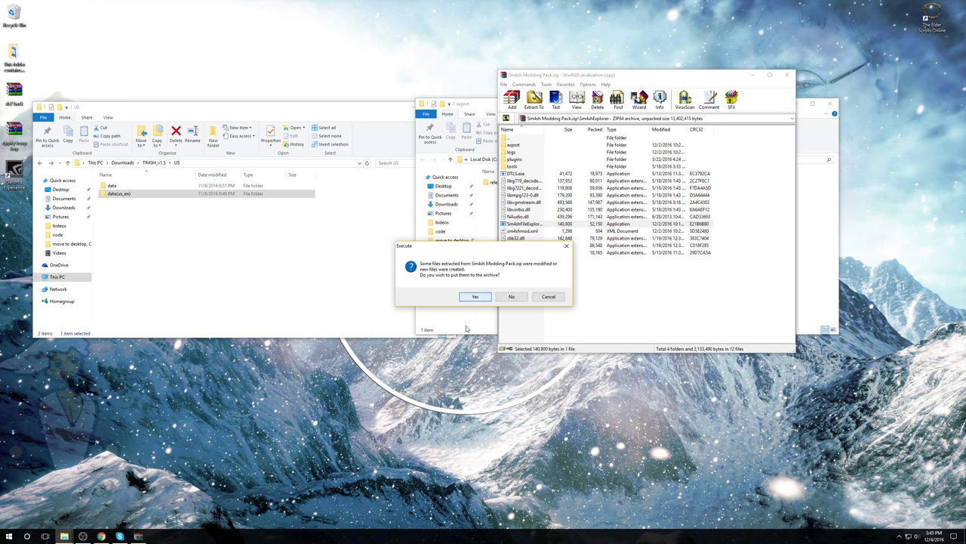
left_click(476, 297)
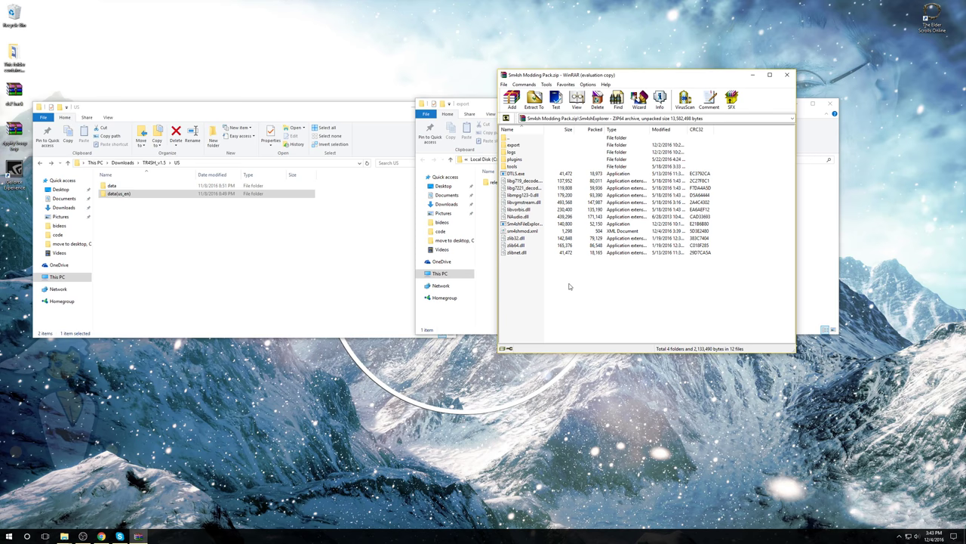
mouse_move(569, 285)
left_mouse_down()
mouse_move(548, 140)
mouse_move(563, 294)
left_mouse_up()
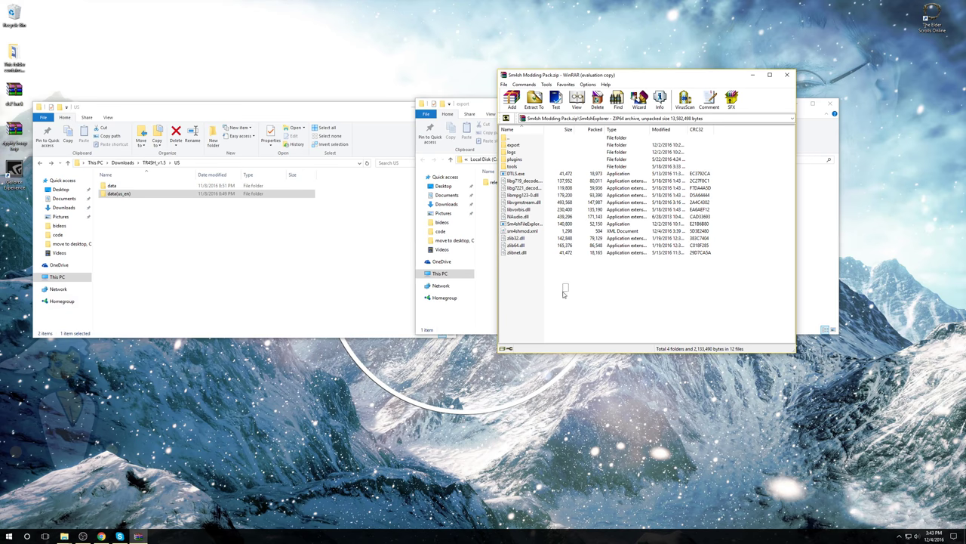
left_click(791, 74)
Close the mod's US folder window and move the export folder window toward the screen's upper middle.
left_click_drag(539, 103, 658, 113)
left_click_drag(236, 102, 235, 114)
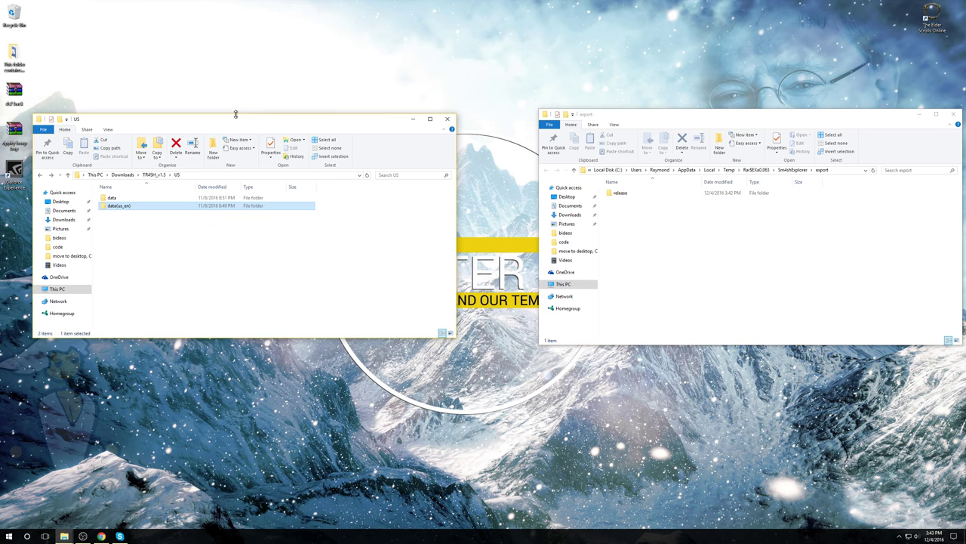
left_click(448, 119)
left_click_drag(679, 114, 520, 71)
left_click_drag(495, 194, 470, 137)
left_click(538, 190)
left_click_drag(500, 181, 477, 141)
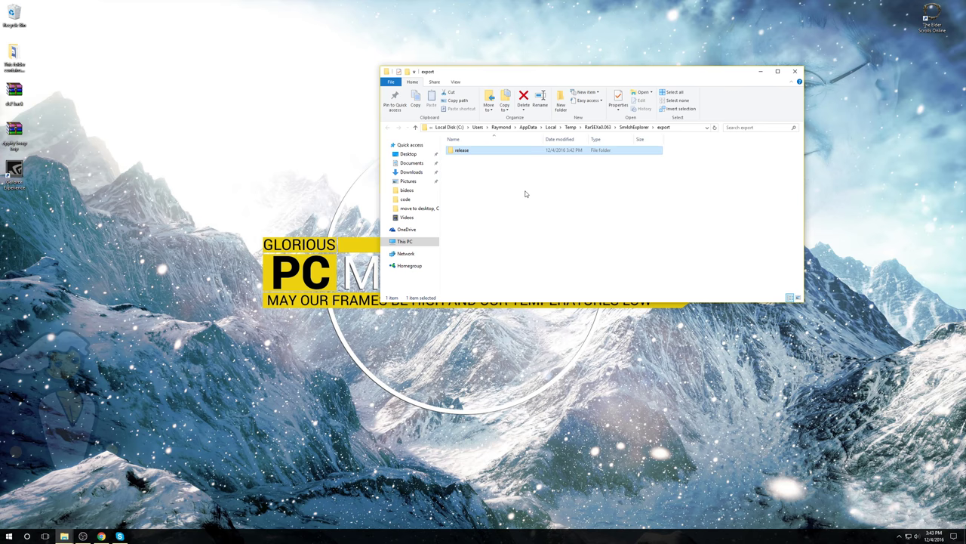
left_click(526, 191)
Bring up the Super Smash Bros. Wii U folder window and place it side by side with the export window.
left_click(64, 535)
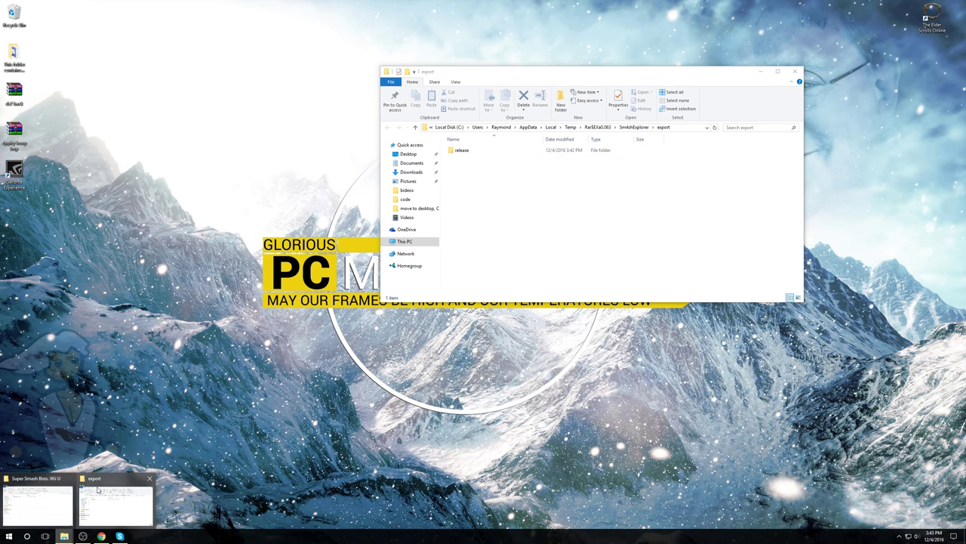
left_click(30, 499)
left_click_drag(318, 105, 214, 103)
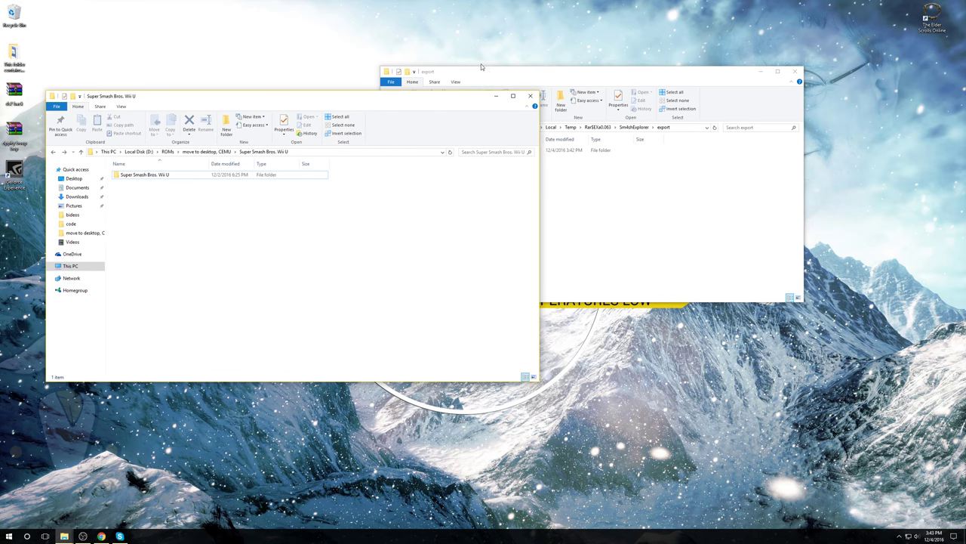
left_click_drag(460, 74, 621, 105)
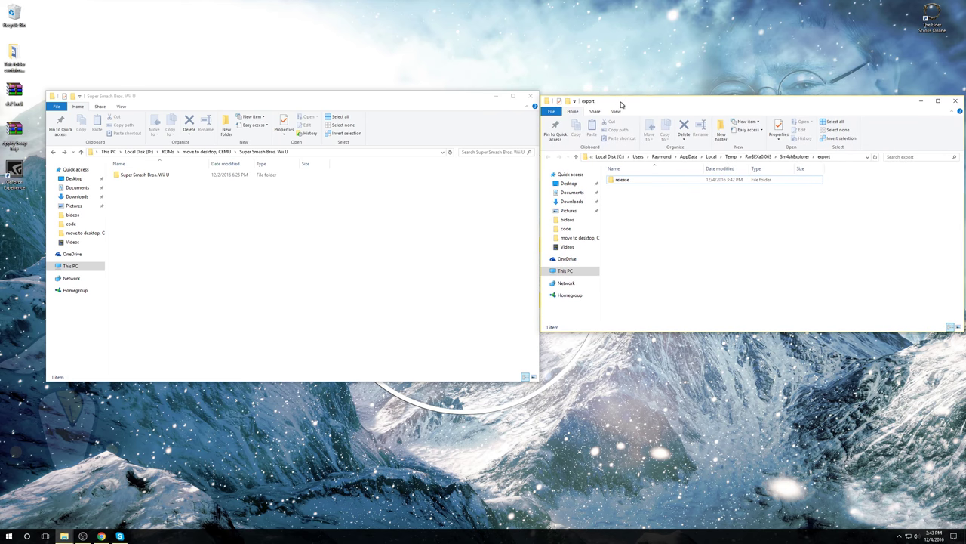
Open the content/patch folder inside the inner Super Smash Bros. Wii U game folder.
left_click(255, 218)
double_click(143, 175)
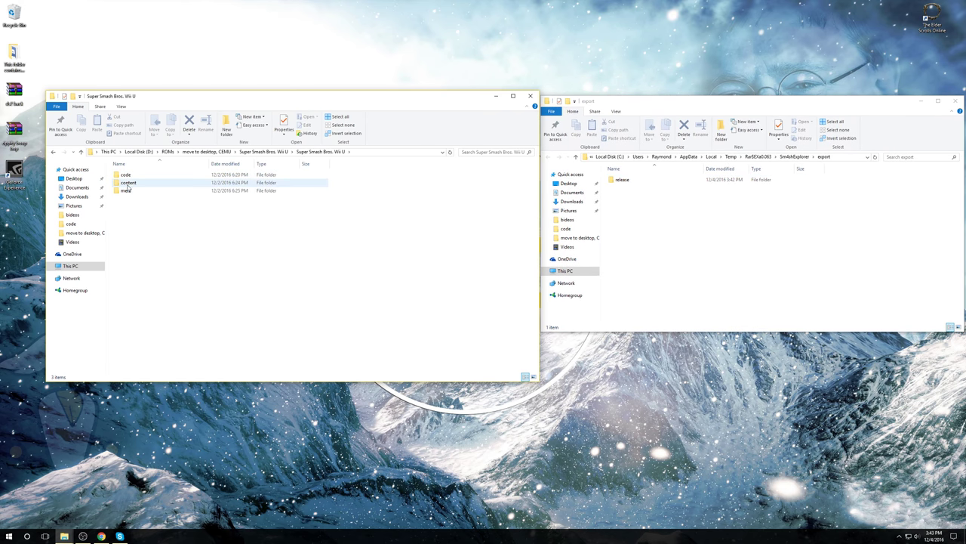
double_click(127, 183)
double_click(127, 183)
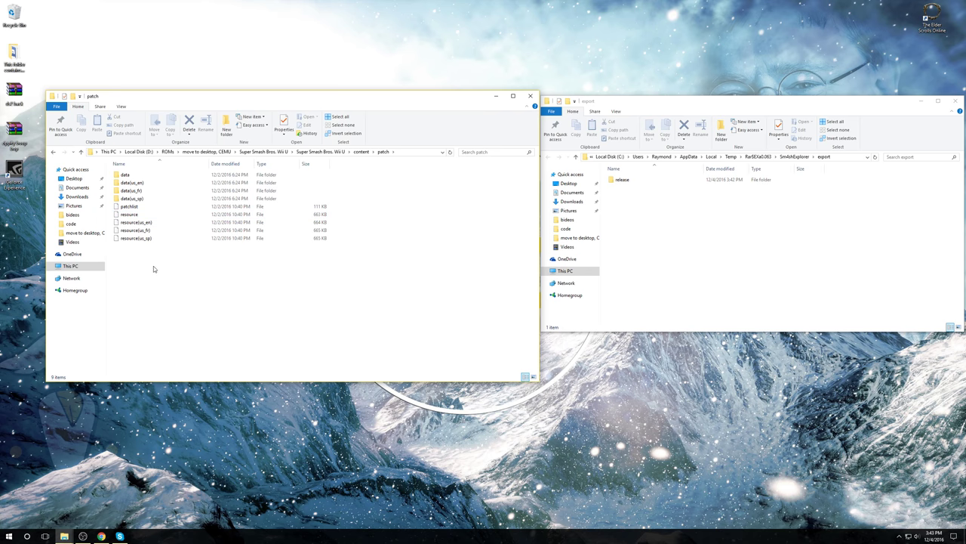
mouse_move(154, 276)
left_mouse_down()
mouse_move(129, 207)
mouse_move(159, 279)
left_mouse_up()
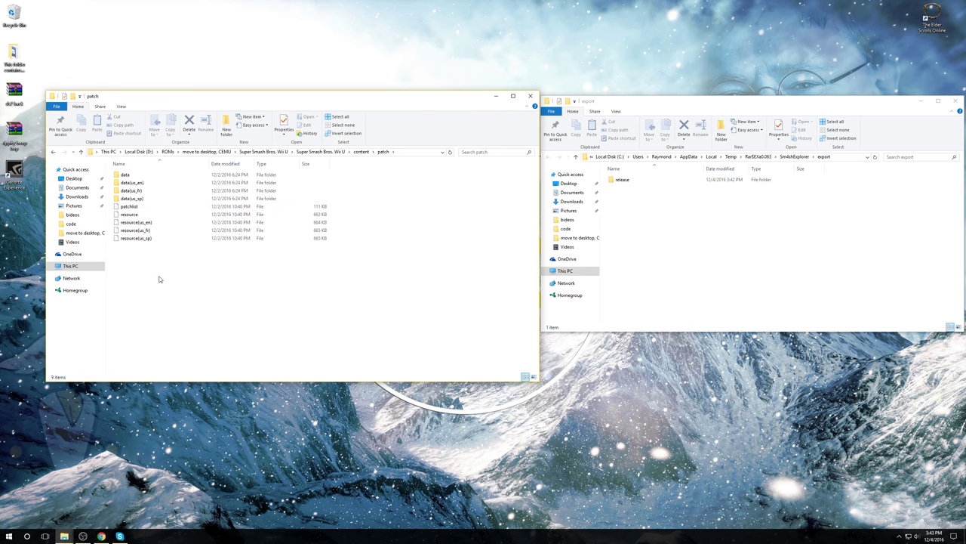
Copy everything from the export's release/content/patch folder into the game's patch folder, replacing the existing files.
left_click(638, 186)
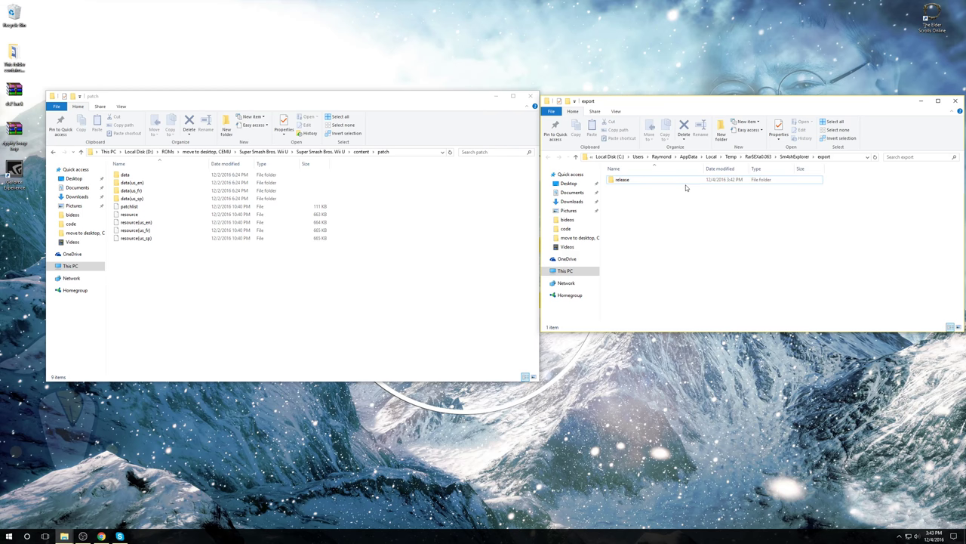
double_click(687, 188)
double_click(642, 181)
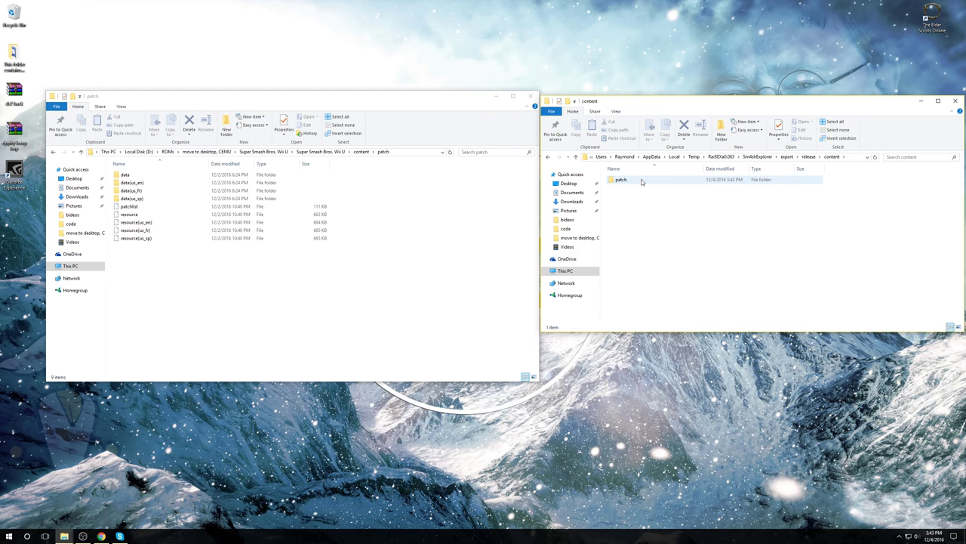
double_click(641, 181)
left_click_drag(634, 234, 267, 331)
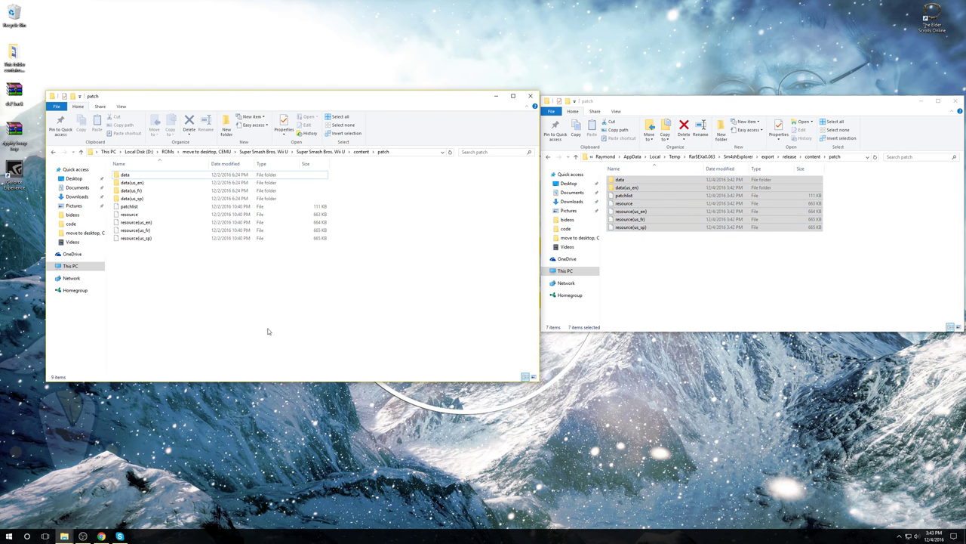
left_click(192, 151)
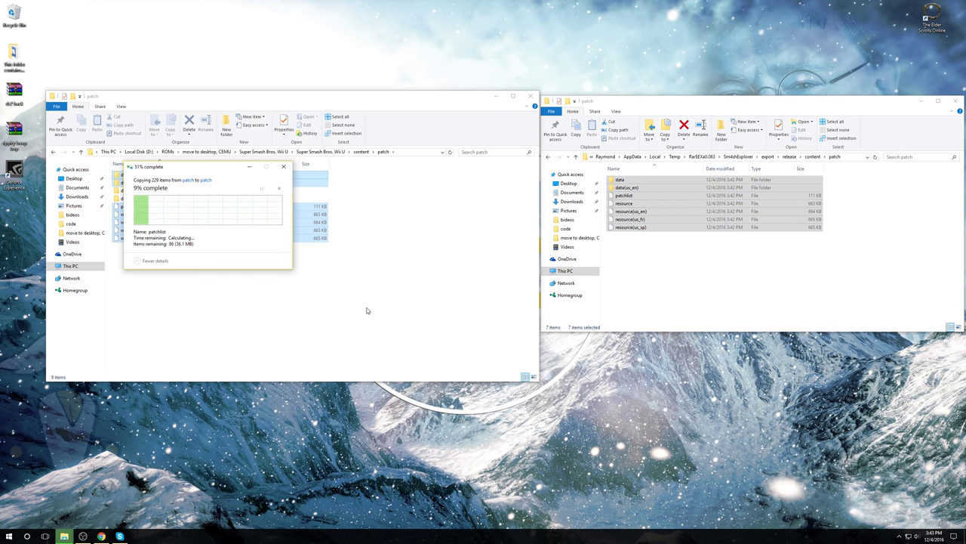
left_click(235, 297)
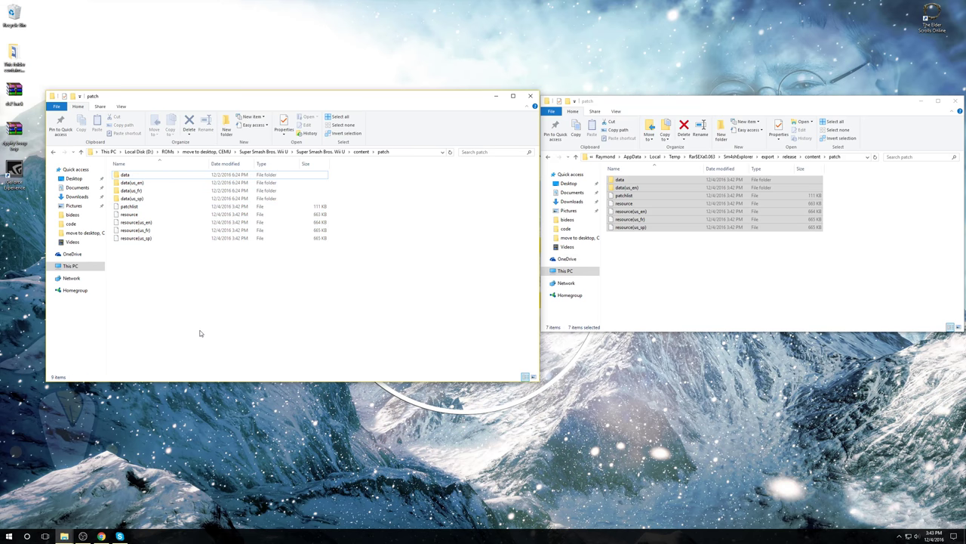
Close the game's patch folder window and the export's patch folder window.
left_click(531, 96)
left_click_drag(899, 100, 694, 102)
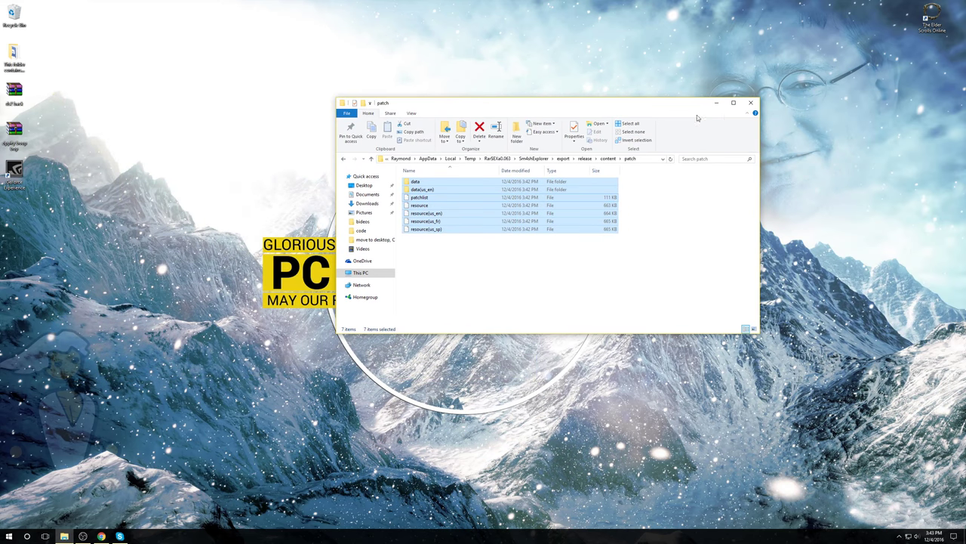
left_click(756, 104)
Browse to the cemu_1.6.3 folder on Local Disk (D:) in a new File Explorer window and start CEMU.
key("super+e")
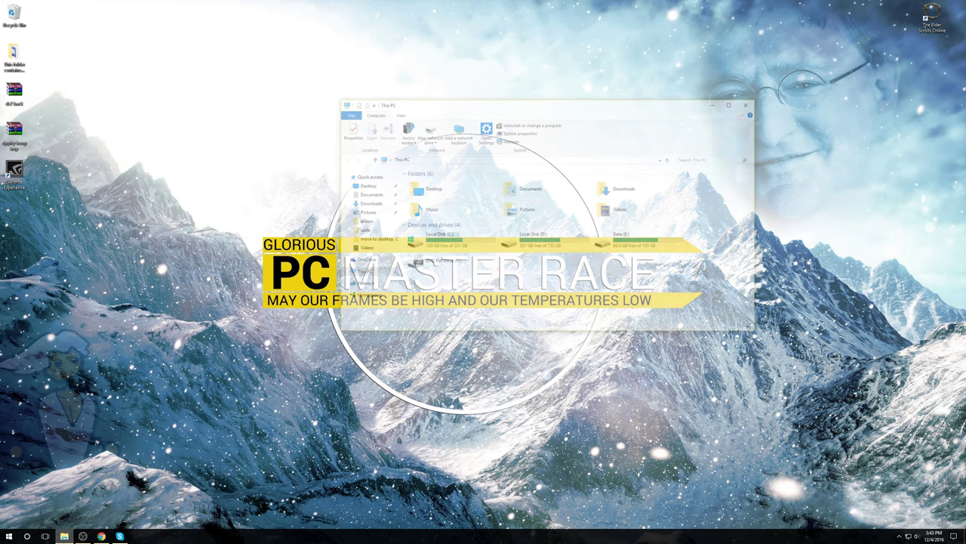
left_click_drag(473, 106, 447, 109)
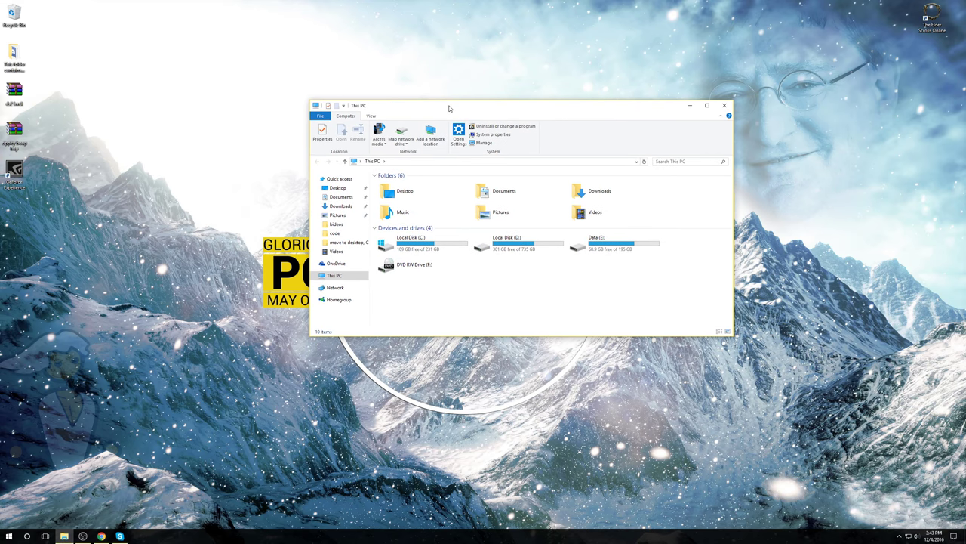
double_click(521, 243)
double_click(399, 201)
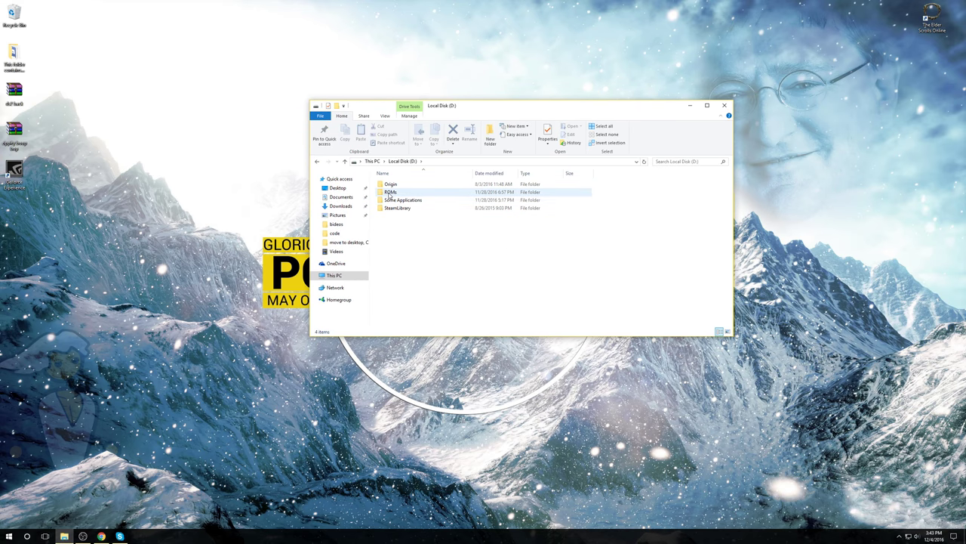
double_click(395, 184)
double_click(404, 216)
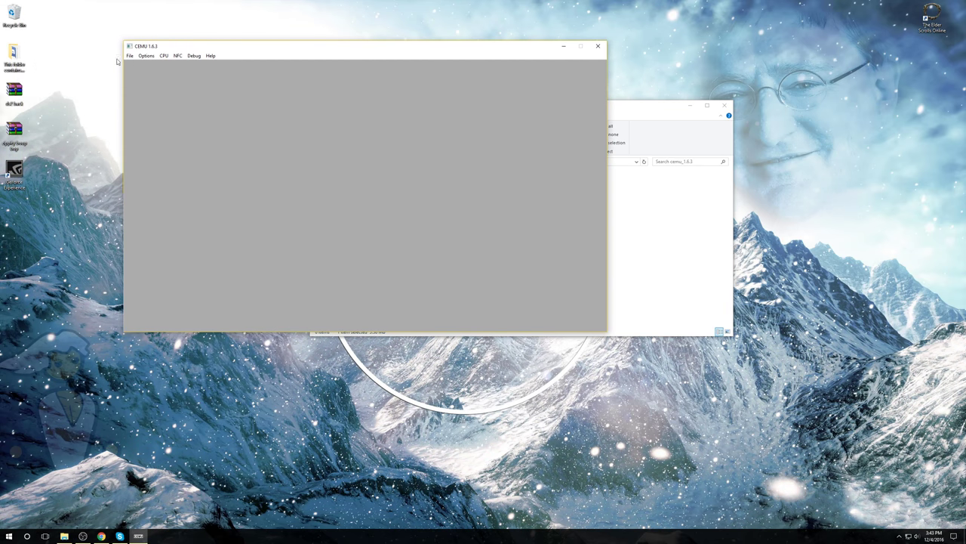
Load the modded game in CEMU from the code folder of Super Smash Bros. Wii U.
left_click(140, 64)
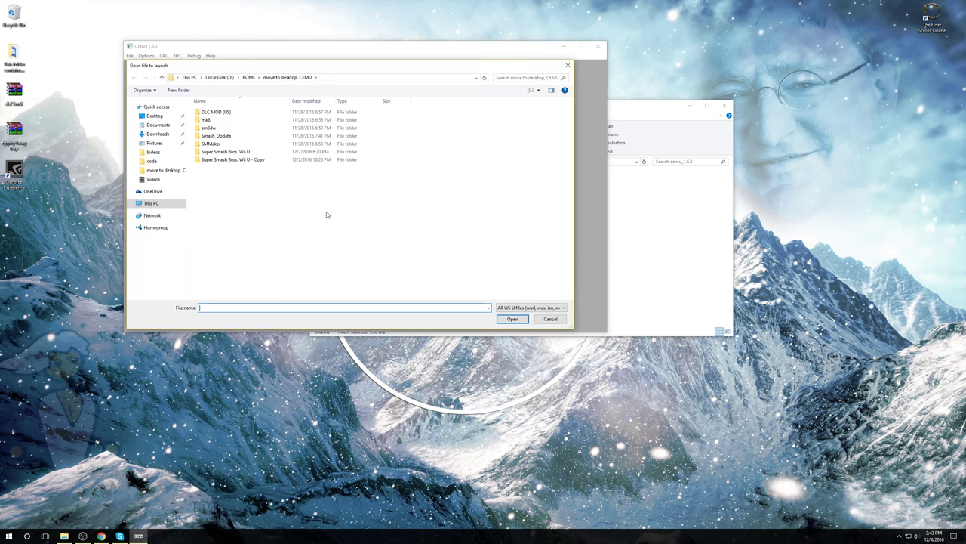
double_click(231, 149)
double_click(225, 115)
double_click(219, 113)
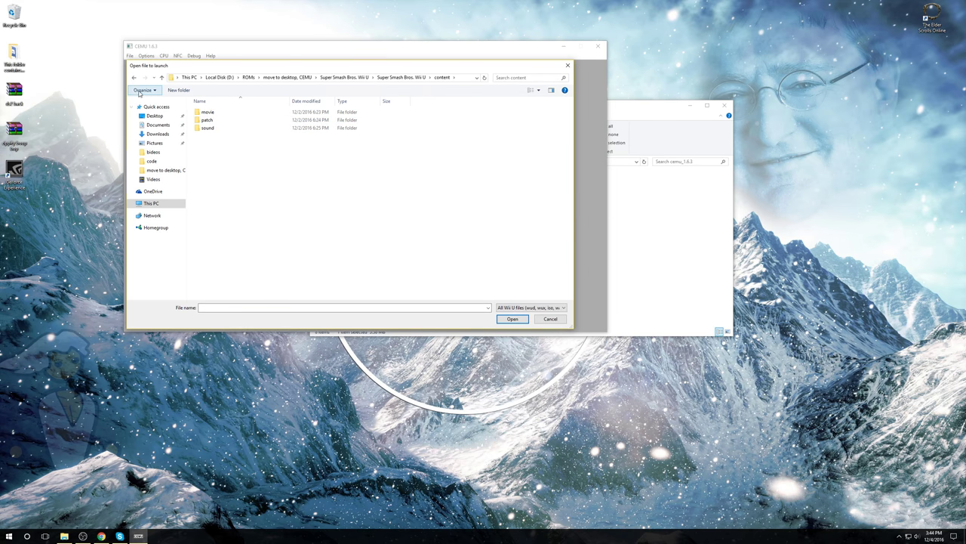
left_click(134, 77)
double_click(215, 112)
double_click(219, 113)
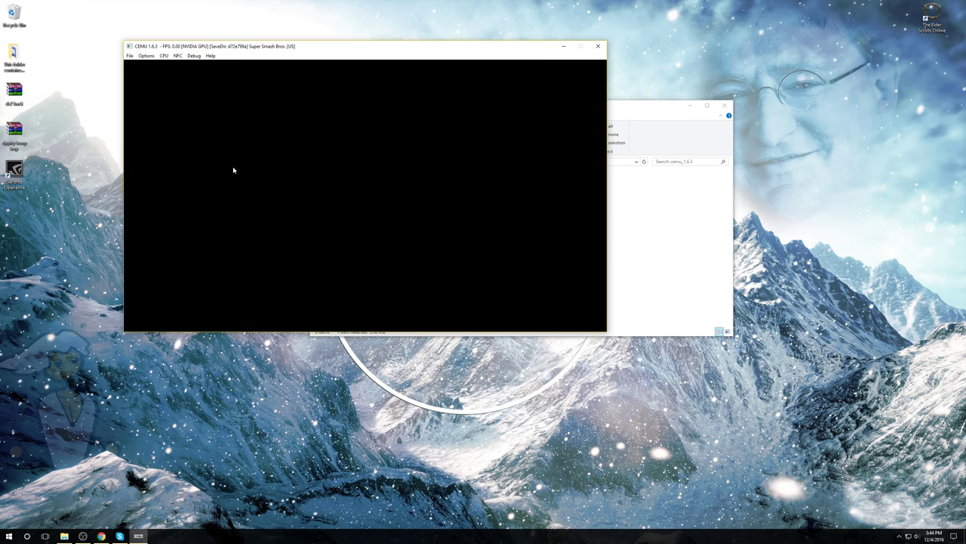
Open CEMU's input settings, set Controller 1 to Disabled, and move the settings window off the menu area.
left_click(146, 56)
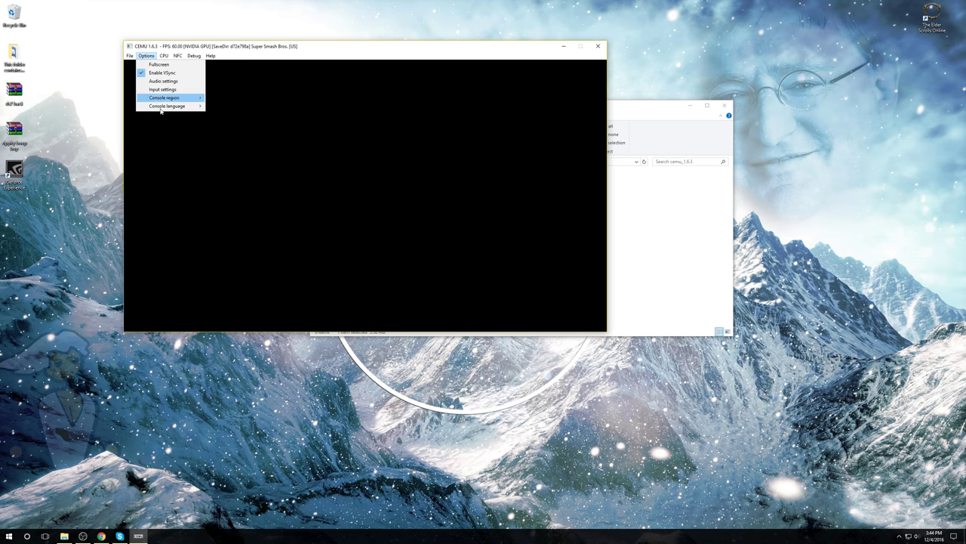
left_click(163, 90)
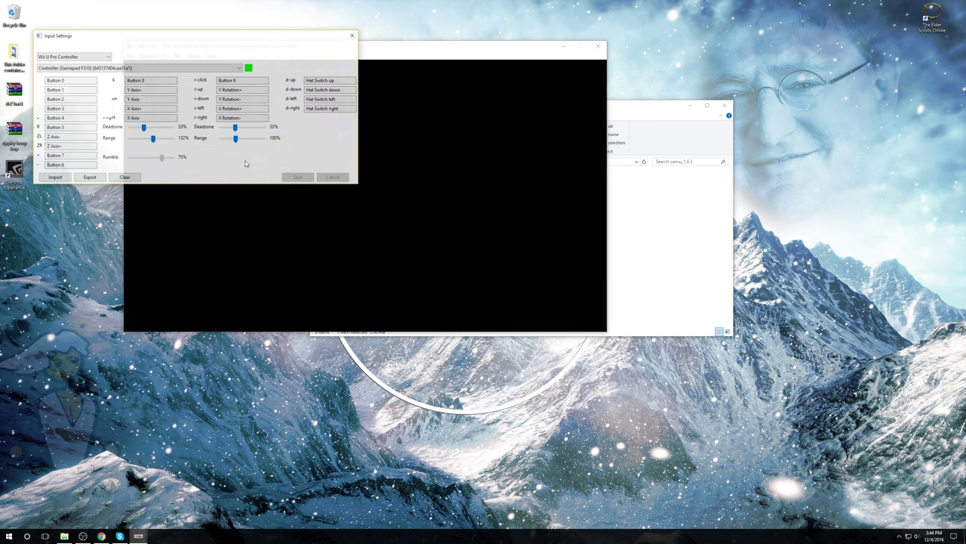
left_click(68, 57)
left_click(54, 64)
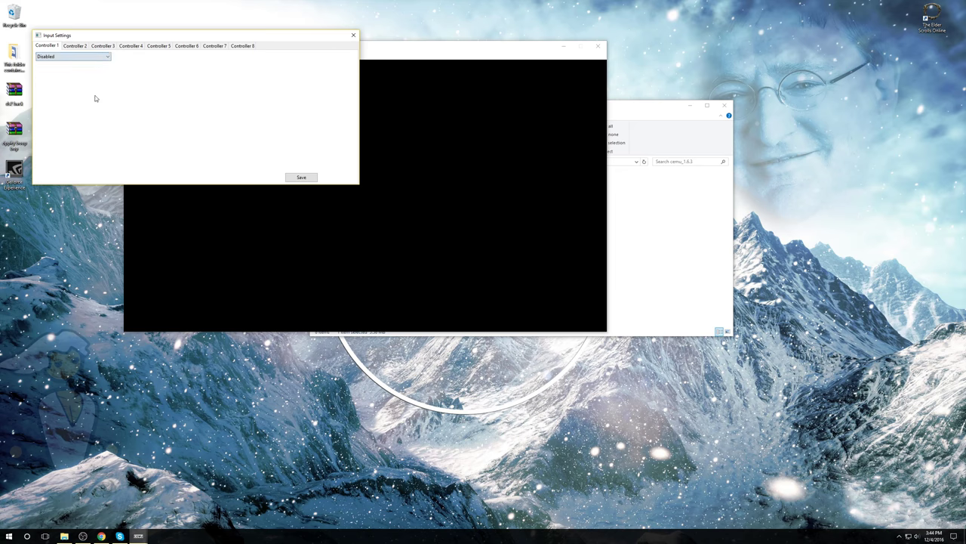
left_click_drag(204, 35, 557, 90)
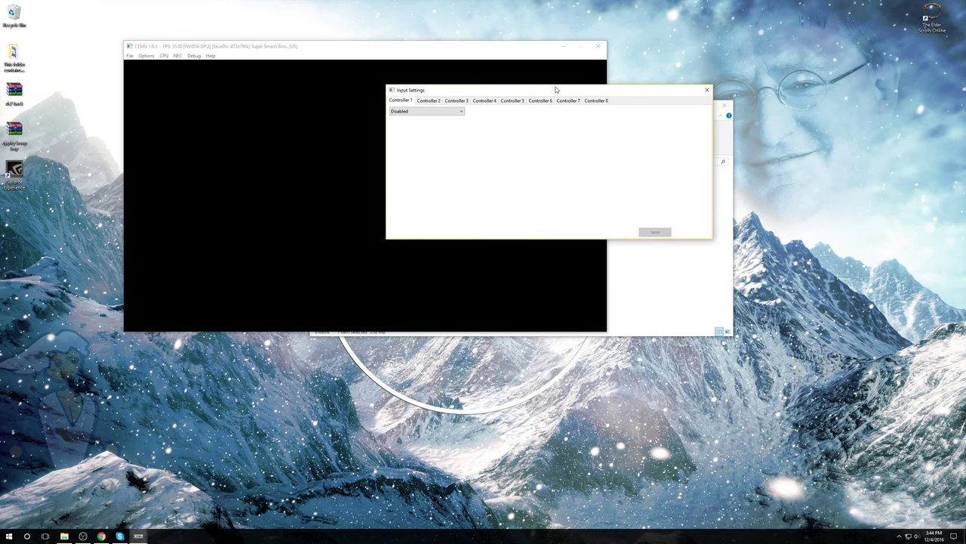
Set Controller 1 to Wii U Pro Controller, import its controller config file, and close the input settings.
left_click(425, 111)
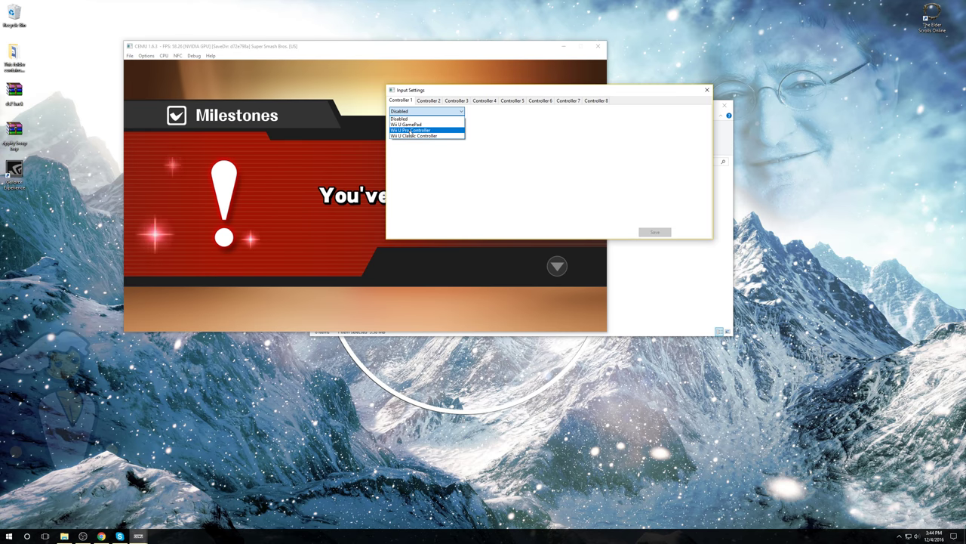
left_click(411, 130)
left_click(407, 233)
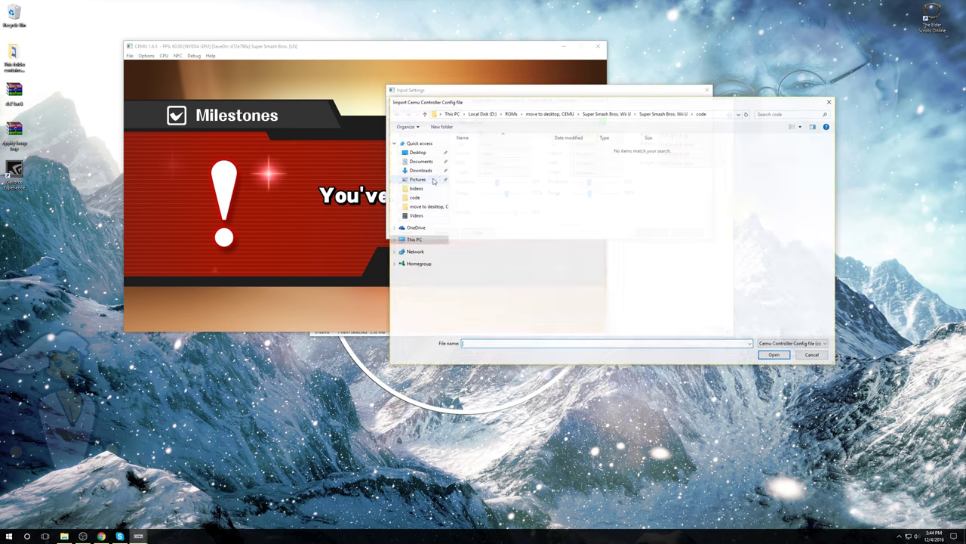
double_click(495, 202)
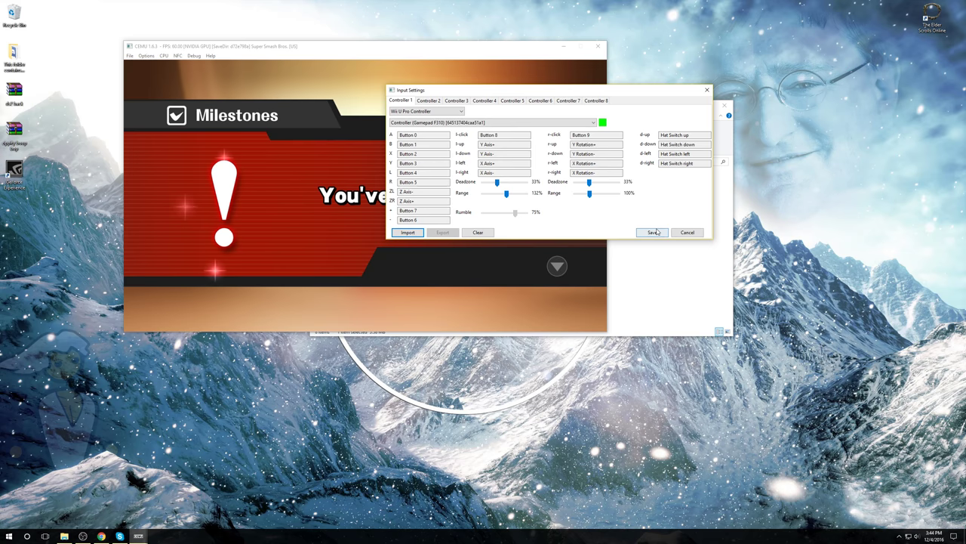
left_click(707, 91)
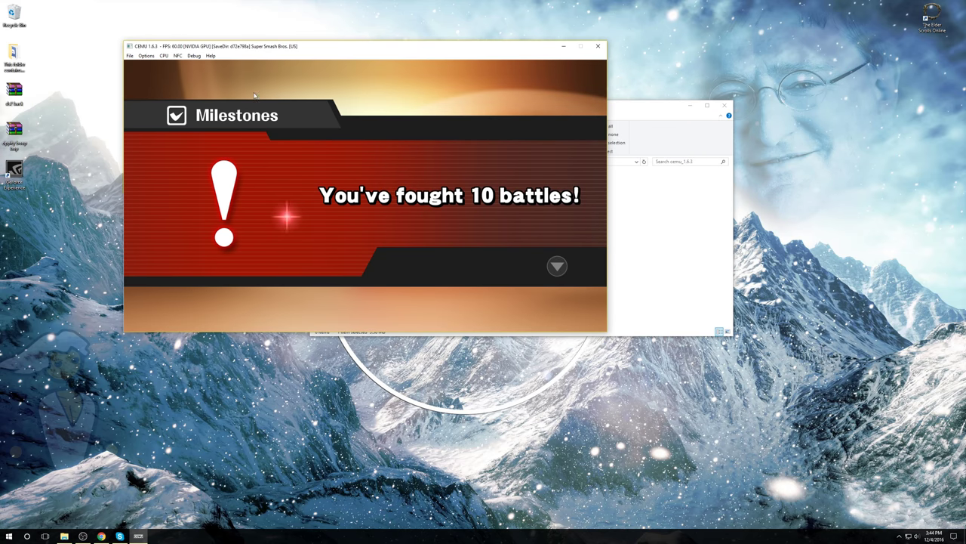
View CEMU's audio settings and close them with the volume as it is.
left_click(145, 56)
left_click(162, 81)
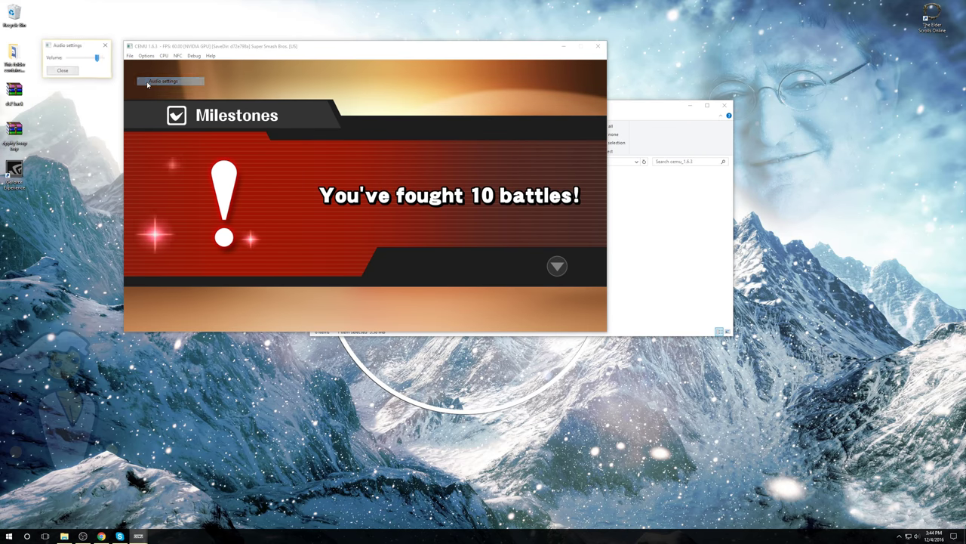
left_click(61, 71)
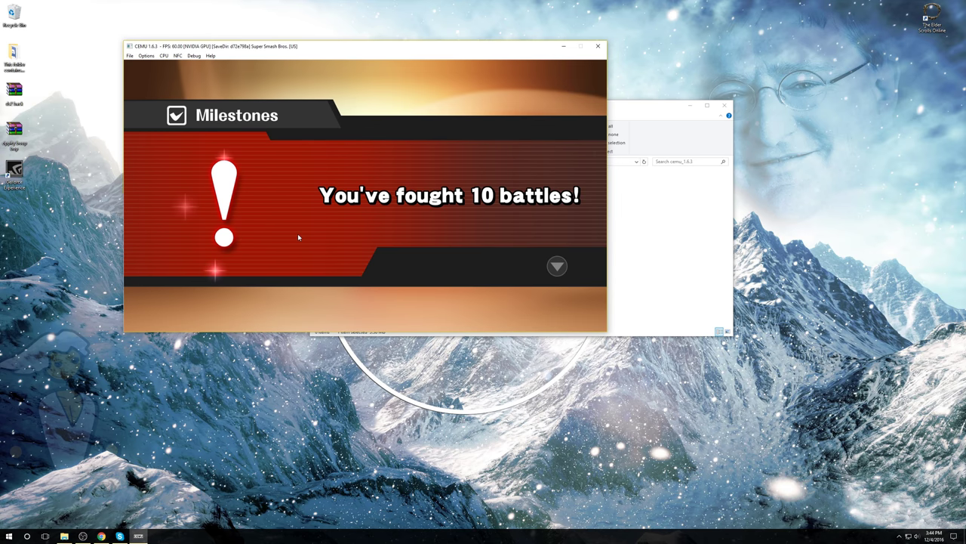
Move the OBS window off the captured screen and shift the CEMU window to the middle of the desktop.
left_click_drag(382, 50, 0, 98)
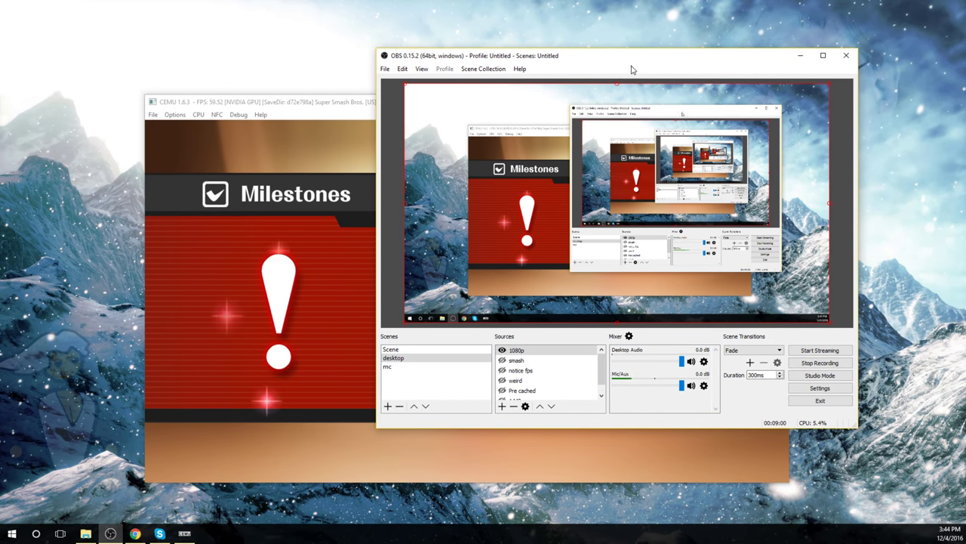
left_click_drag(688, 71, 963, 76)
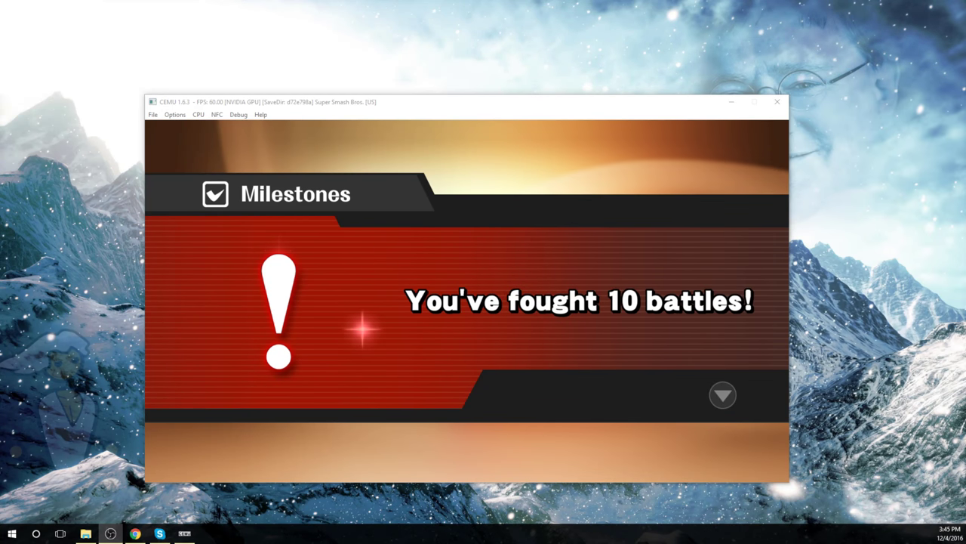
left_click_drag(525, 110, 548, 76)
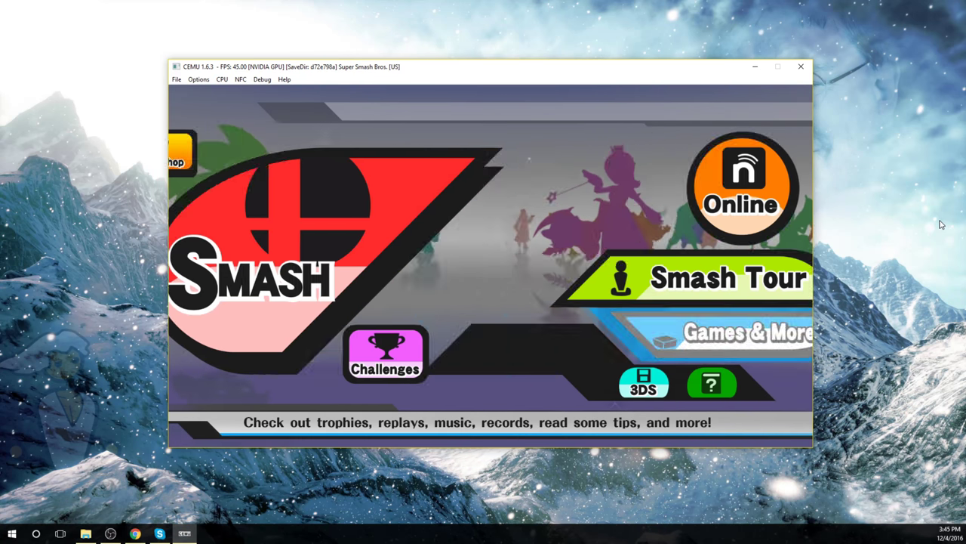
Enter the game's Training mode and go to its fighter selection.
key("Right")
key("Return")
key("Right")
key("Down")
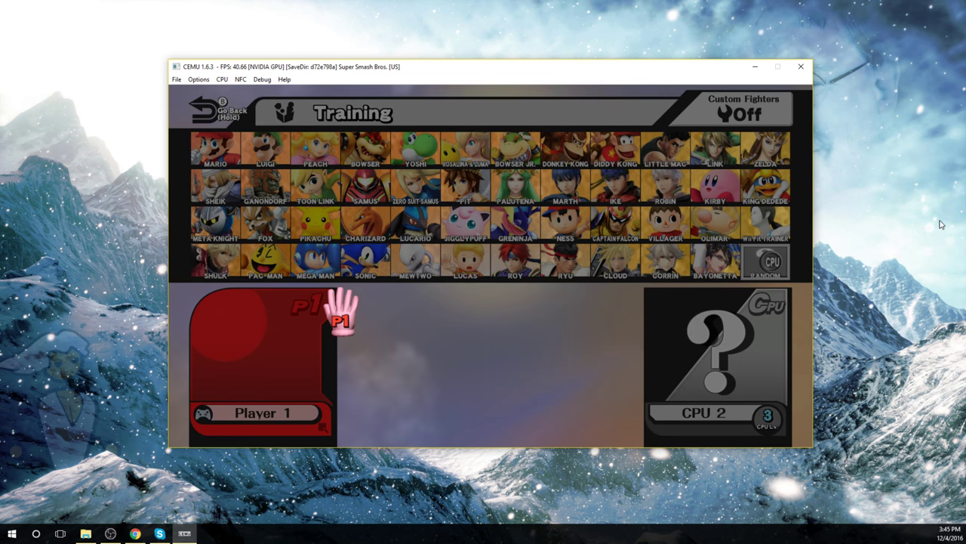
Choose Luigi as Player 1's fighter for the training match.
key("Right")
key("Up")
key("Return")
key("Down")
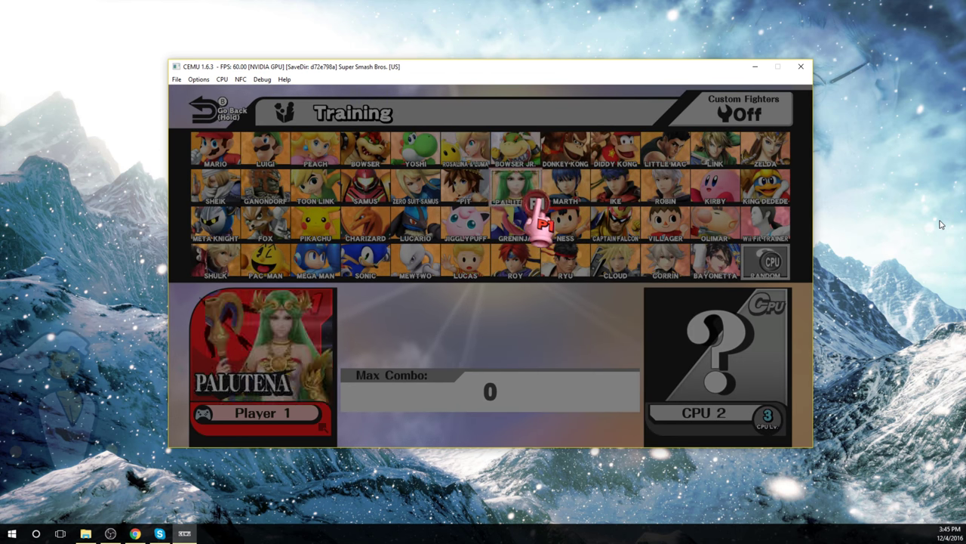
key("Left")
key("Up")
key("Right")
key("Down")
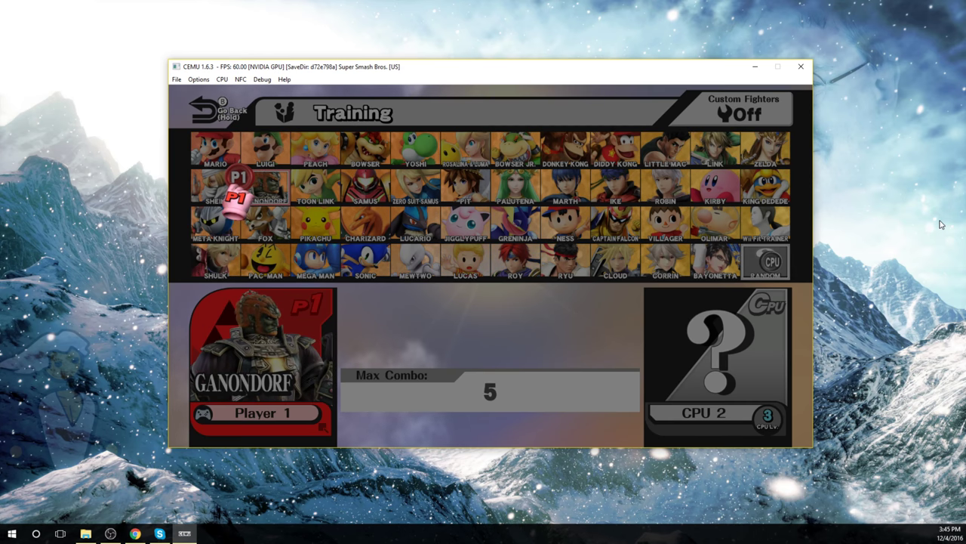
key("Up")
key("Return")
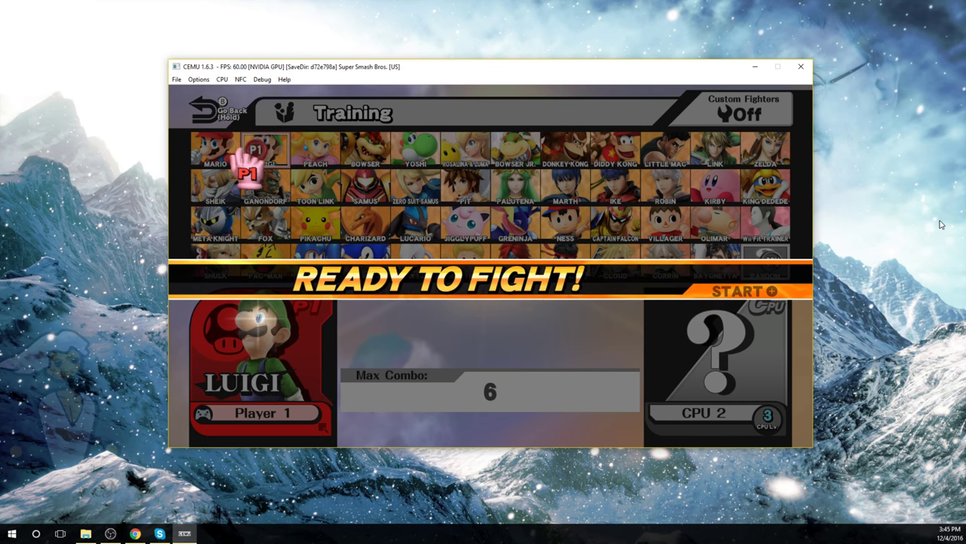
Set the CPU opponent to Ganondorf and continue to the stage selection.
key("Down")
key("Right")
key("Right")
key("Up")
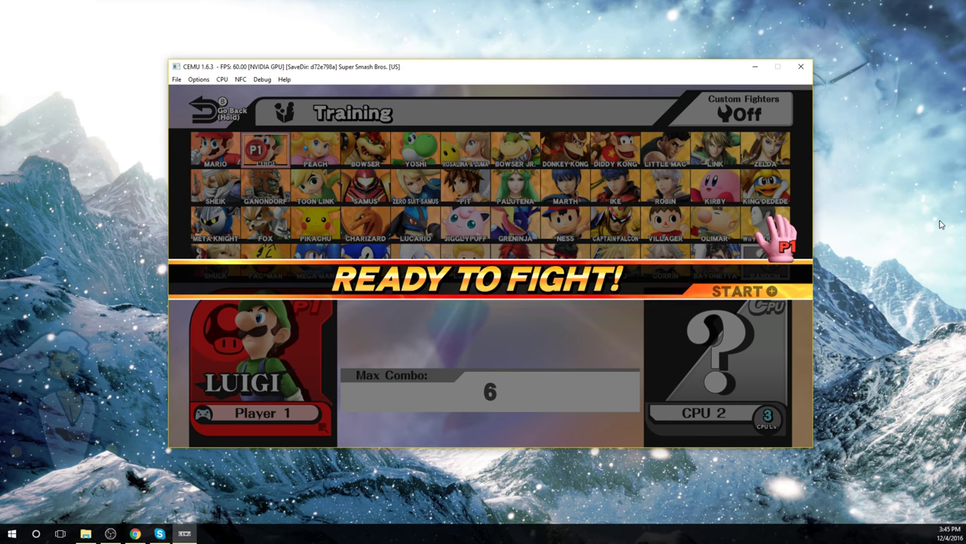
key("Down")
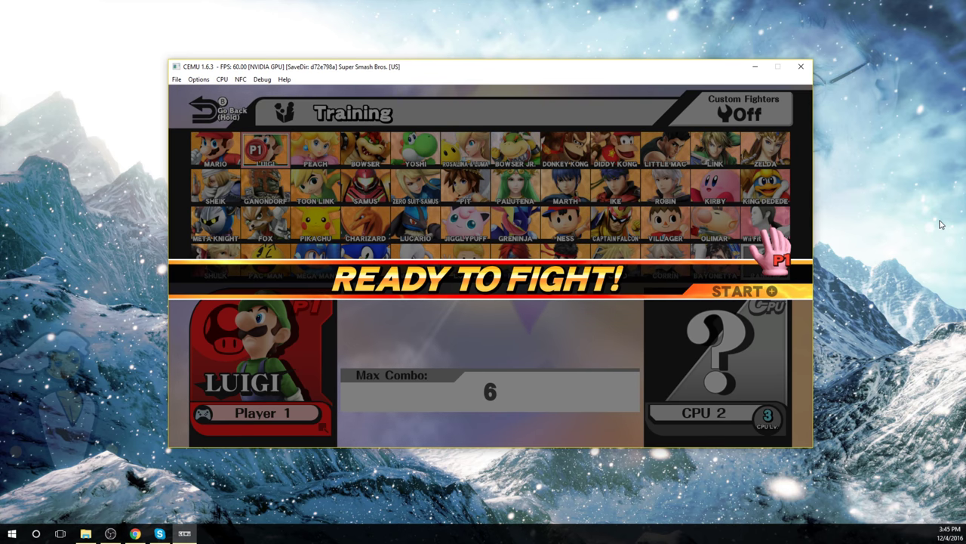
key("Down")
key("Return")
key("Left")
key("Left")
key("Left")
key("Left")
key("Left")
key("Left")
key("Left")
key("Left")
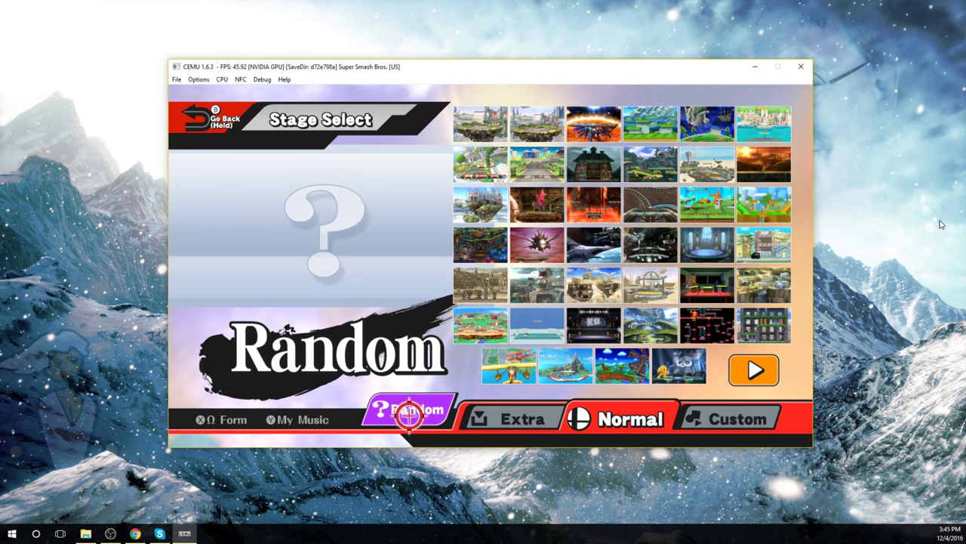
Select The Great Cave Offensive in Ω form and start the training match.
key("Up")
key("Up")
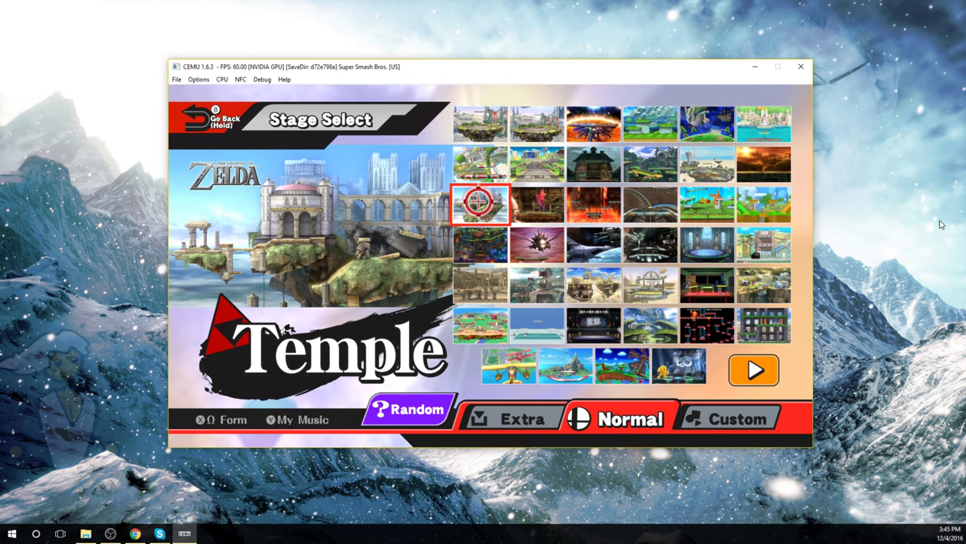
key("Down")
key("Return")
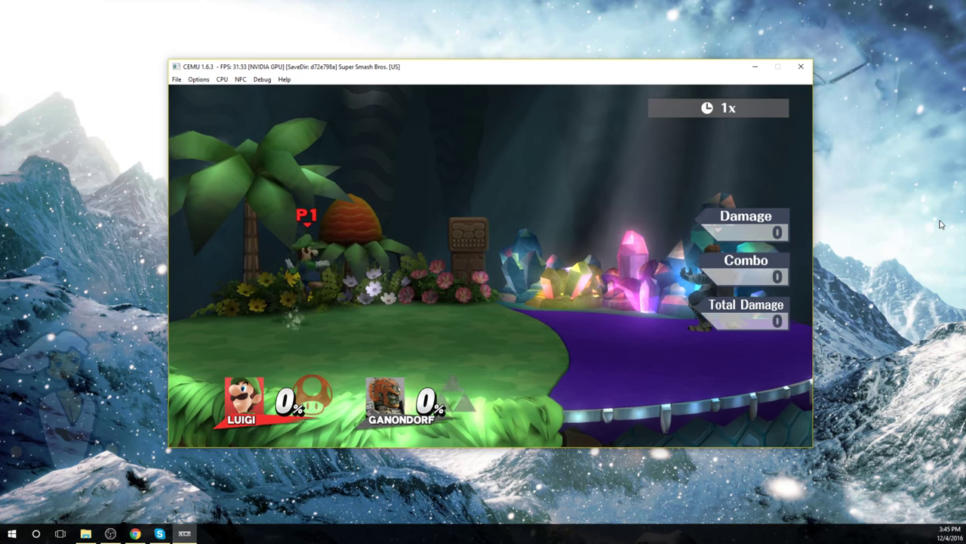
Try out Luigi's running, jumping and attacks near Ganondorf, and quit the match back to the fighter selection.
key("Right")
key("Up")
key("Left")
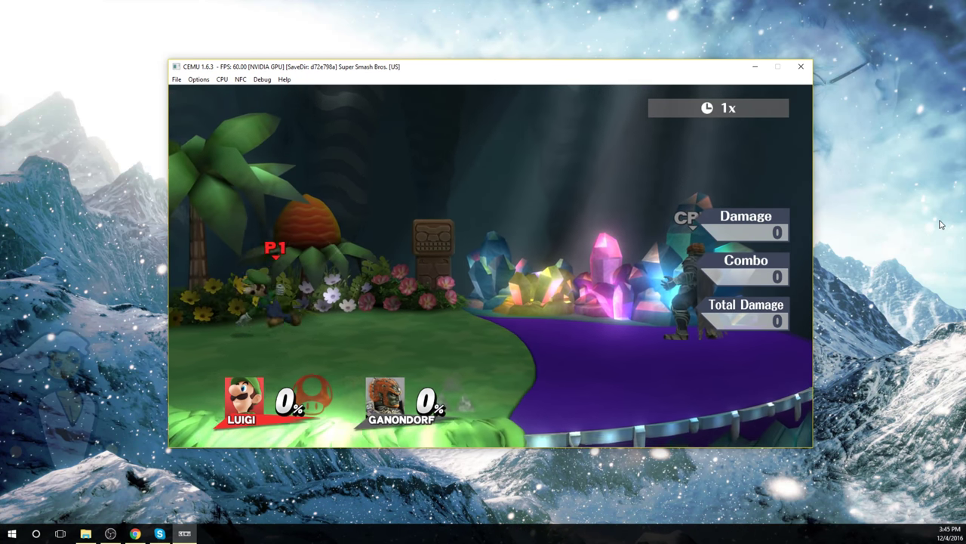
key("Right")
key("Up")
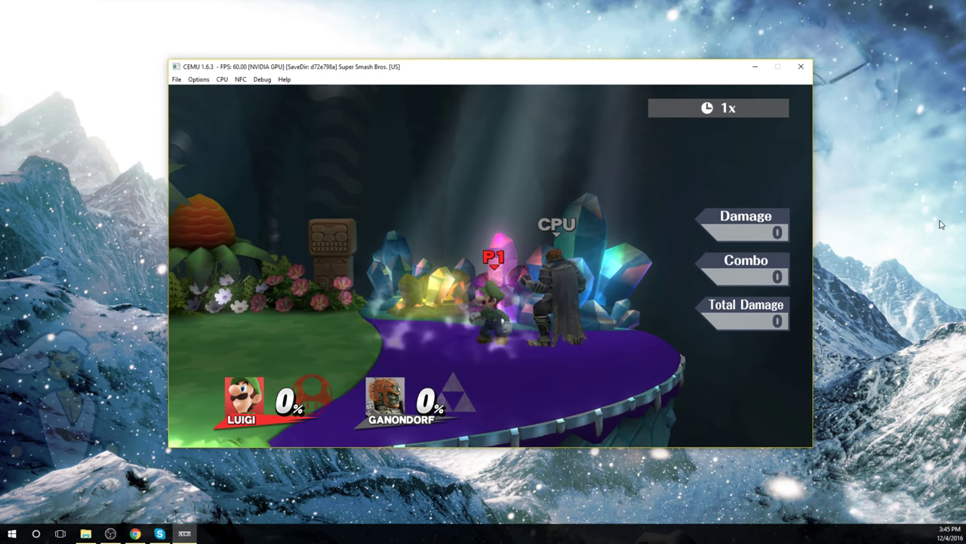
key("Up")
key("Left")
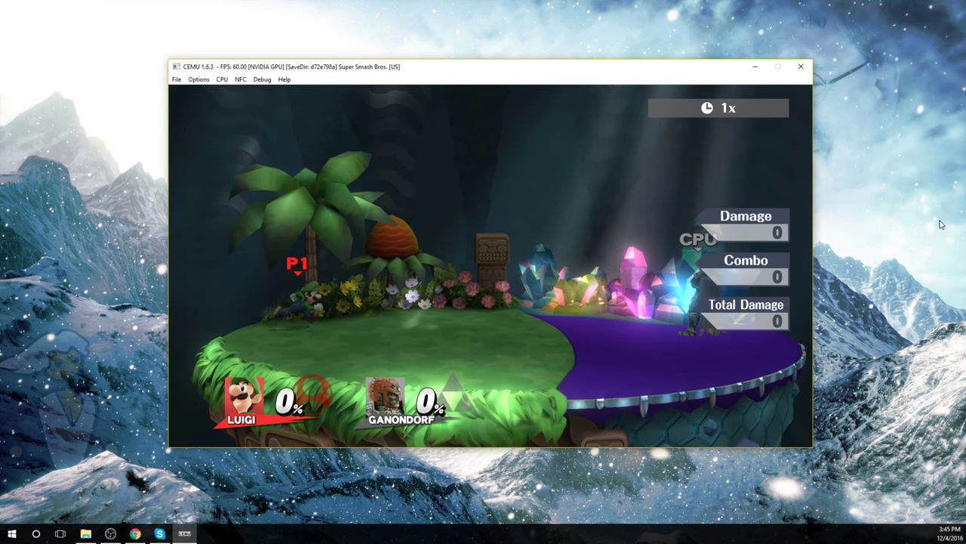
key("Right")
key("Up")
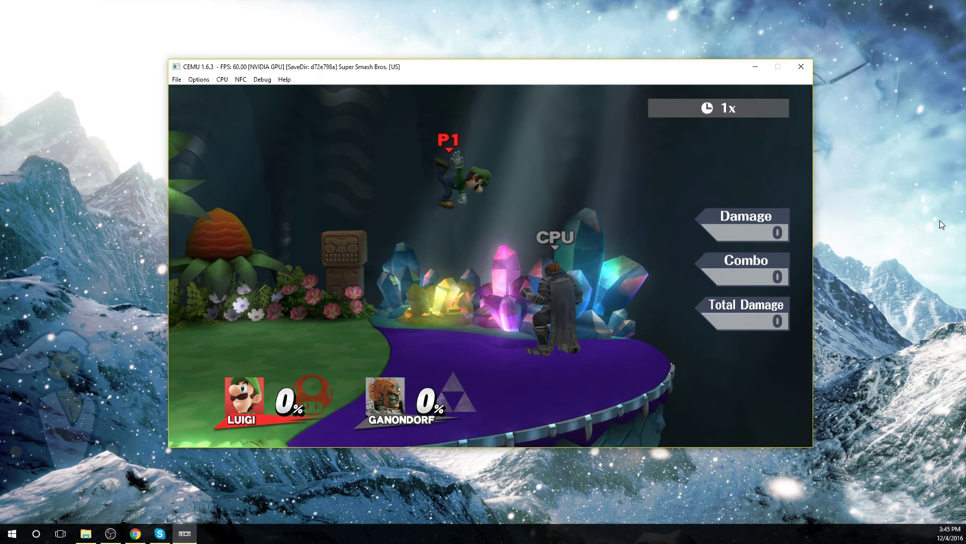
key("Down")
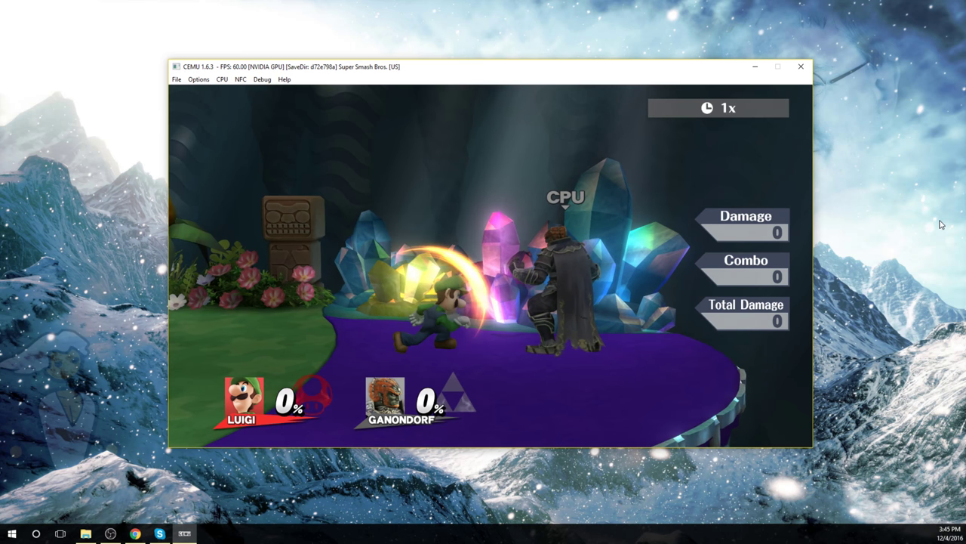
key("Left")
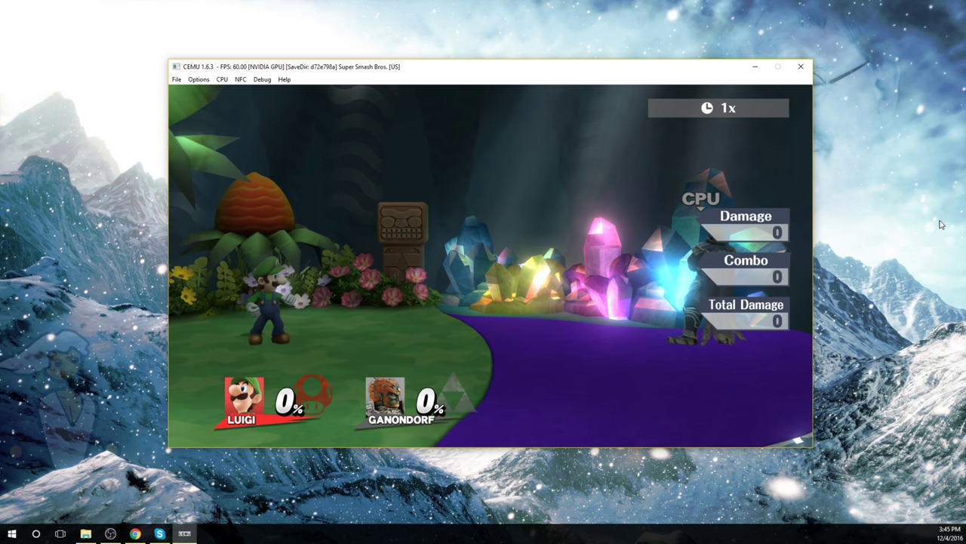
key("Up")
key("Right")
key("Return")
key("Return")
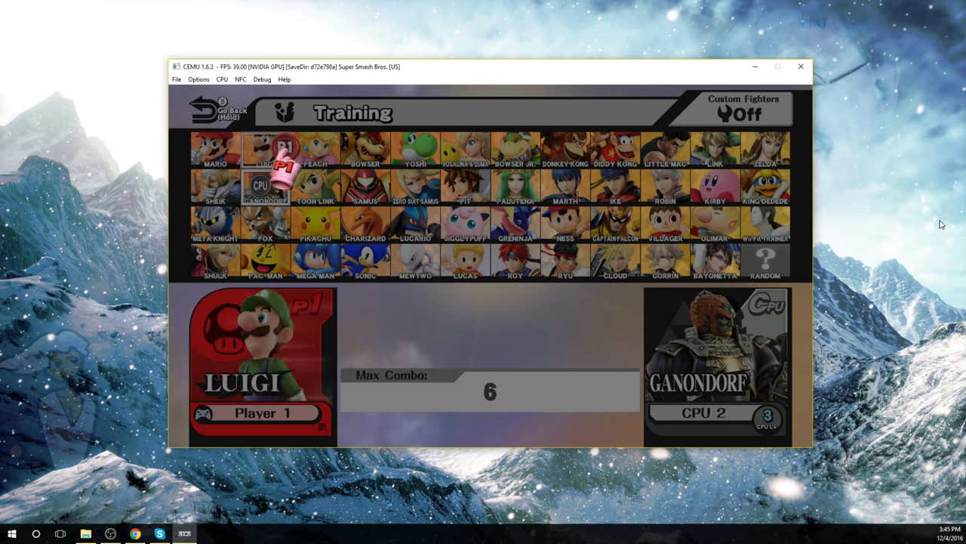
Switch Player 1 to Lucas and start another training match against Ganondorf on The Great Cave Offensive in Ω form.
key("a")
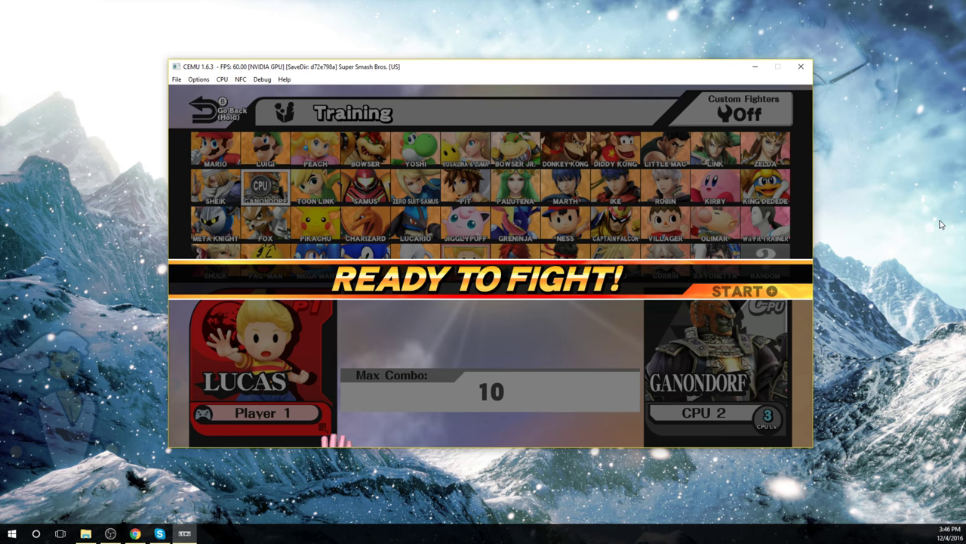
key("a")
key("Down")
key("a")
key("Return")
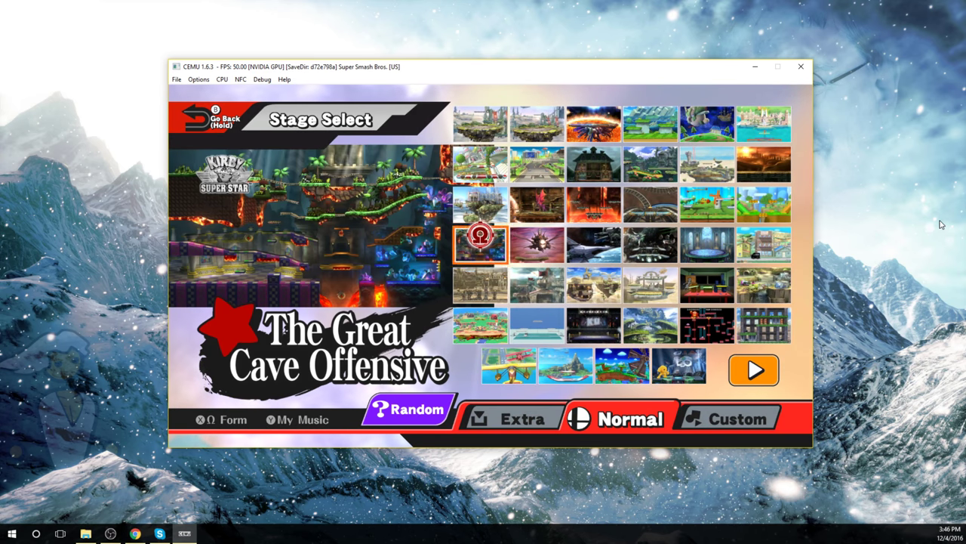
key("a")
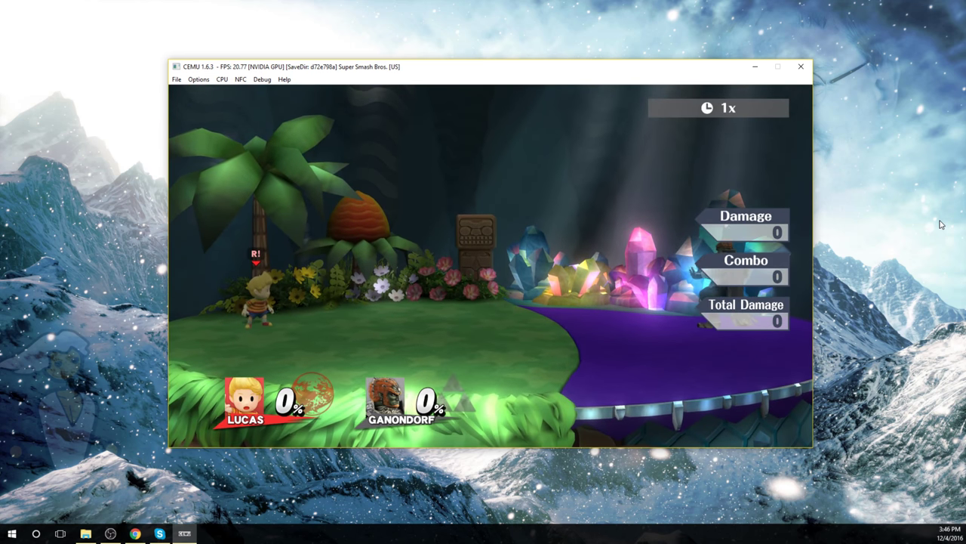
Fight Ganondorf as Lucas, trying his special moves, aerial attacks and movement across the stage.
key("b")
key("Right")
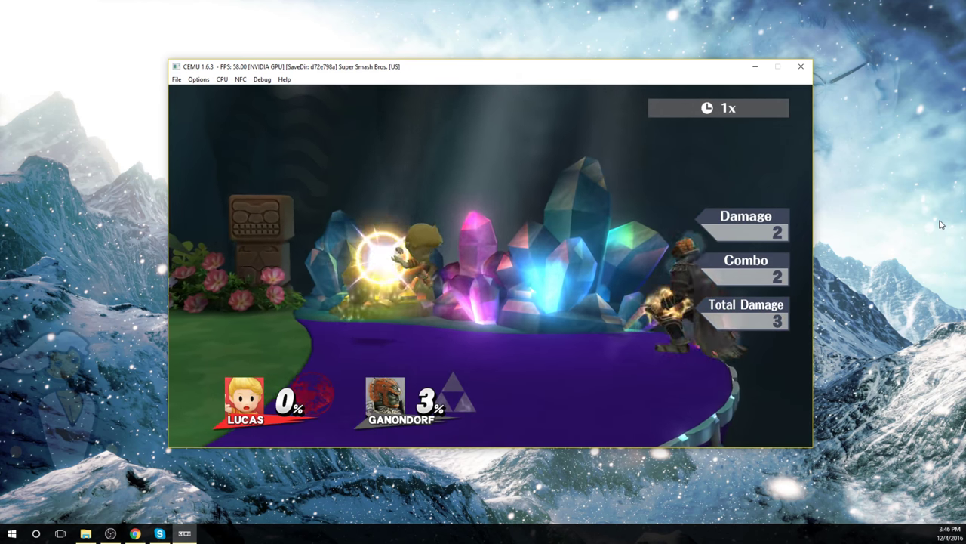
key("b")
key("b")
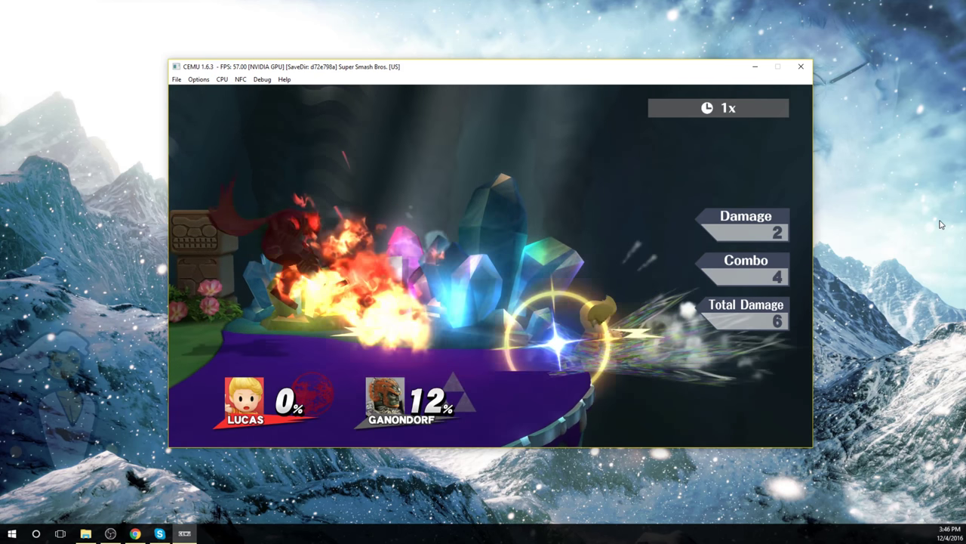
key("b")
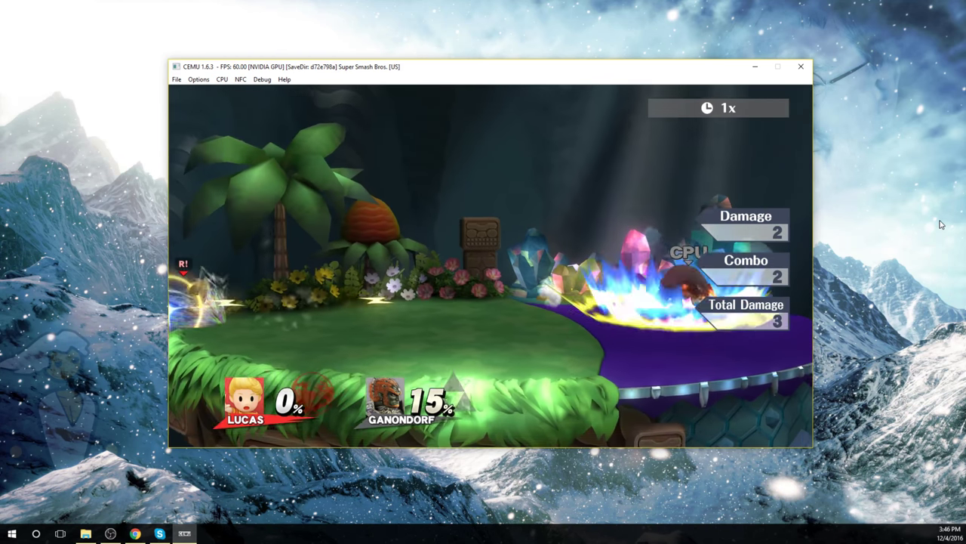
key("Right")
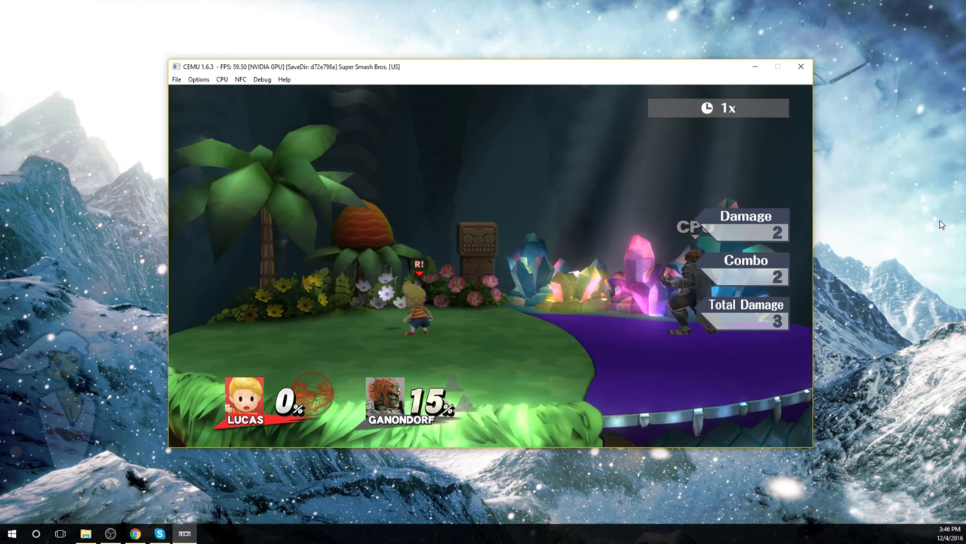
key("b")
key("b")
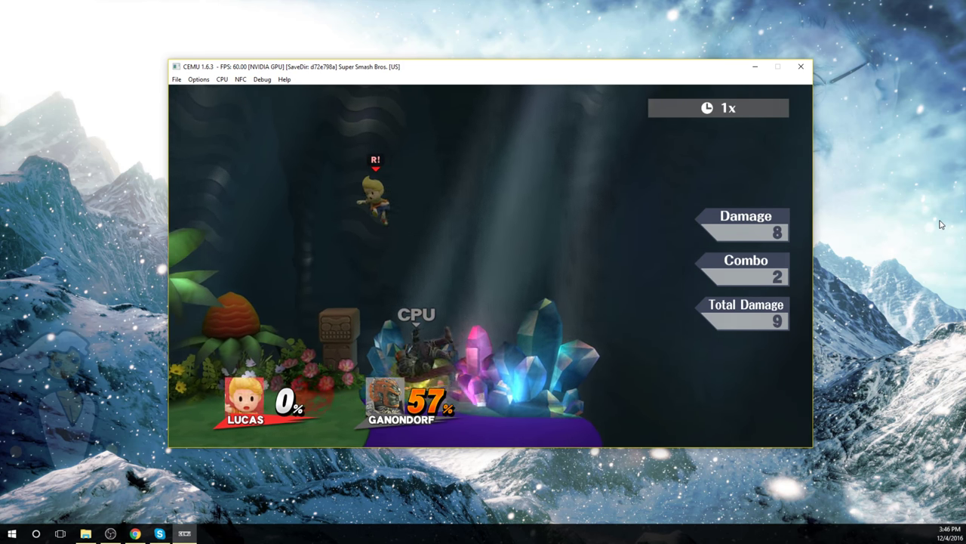
key("Down")
key("b")
key("a")
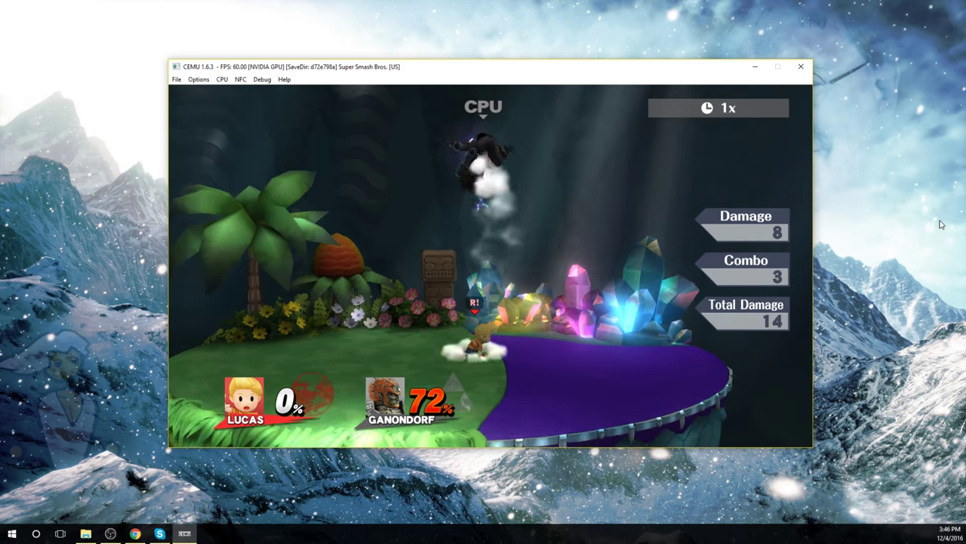
key("Up")
key("Left")
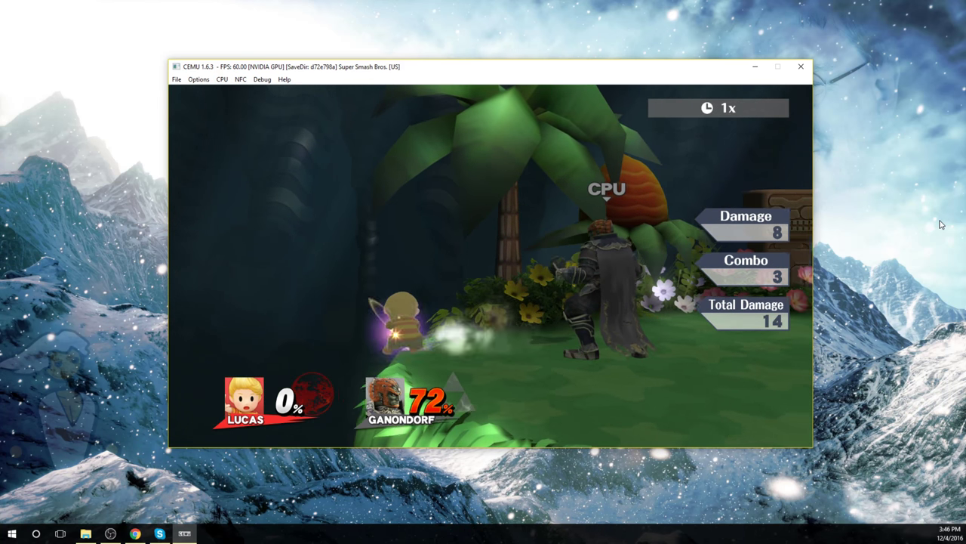
key("Down")
key("b")
key("Up")
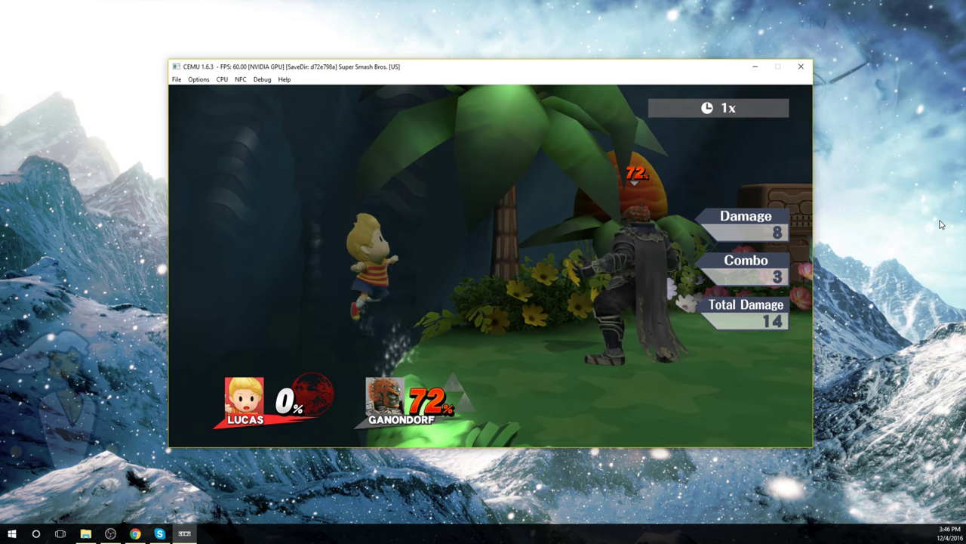
key("Right")
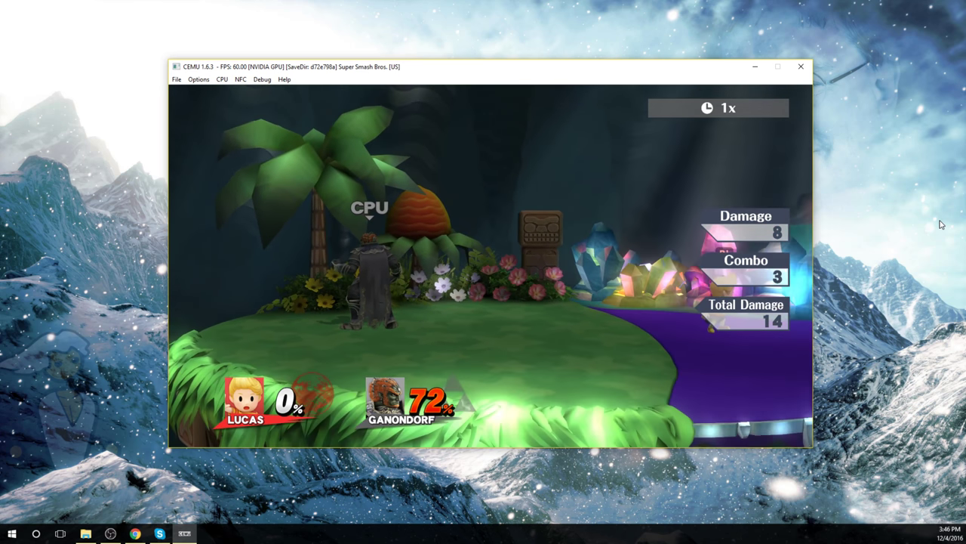